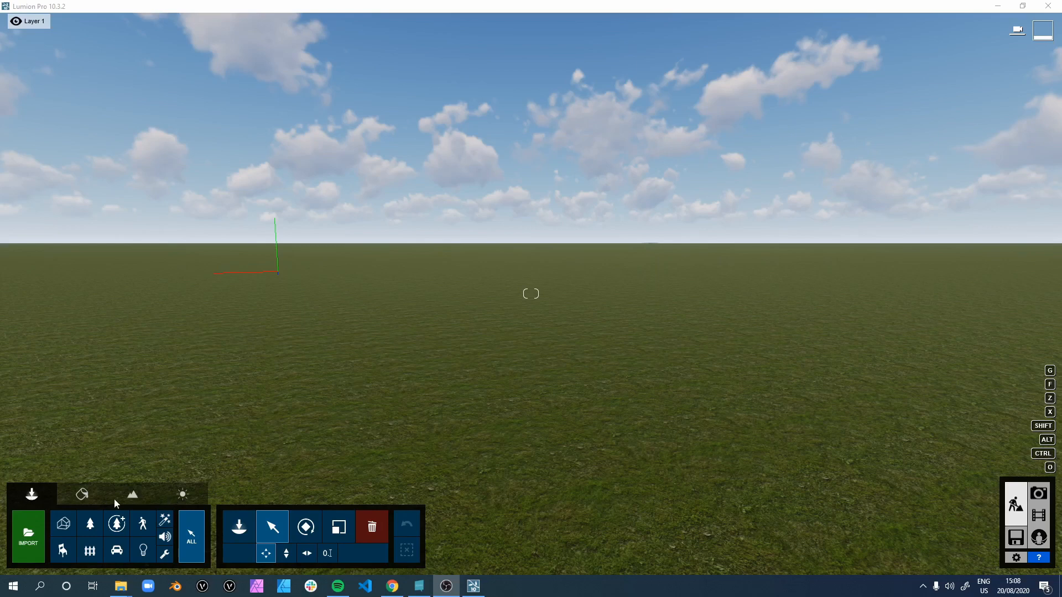
# Place a single tall conifer, the first conifer model in the Nature library, on the open grass
pyautogui.click(29, 494)
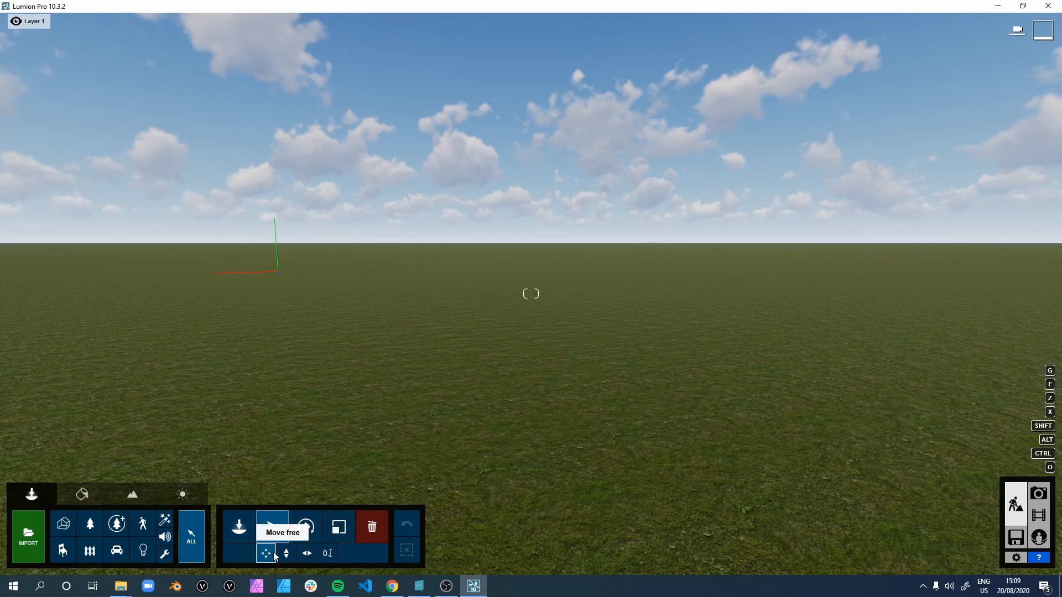
pyautogui.click(91, 525)
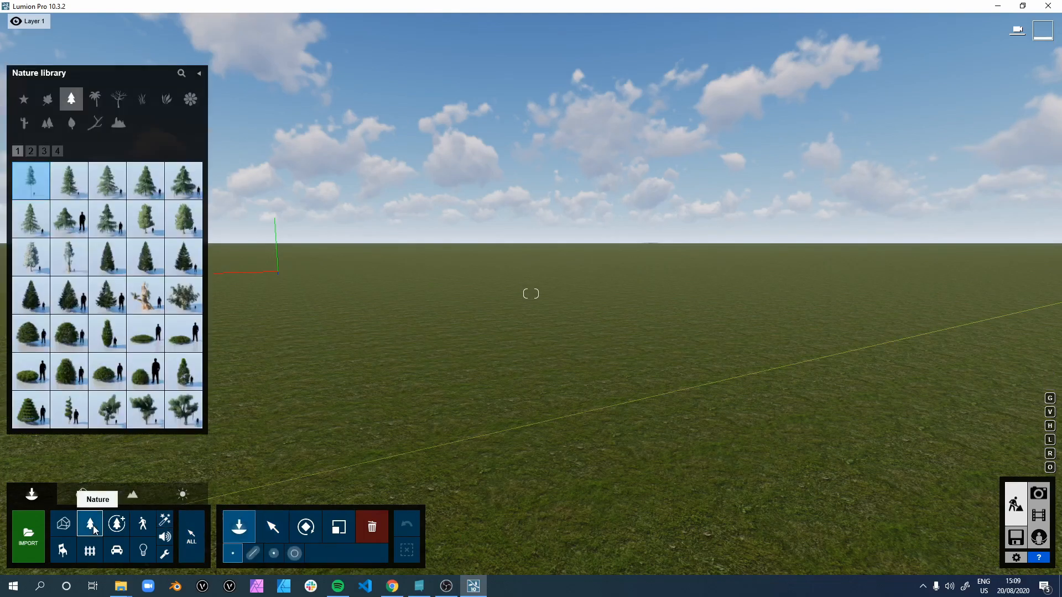
pyautogui.click(37, 188)
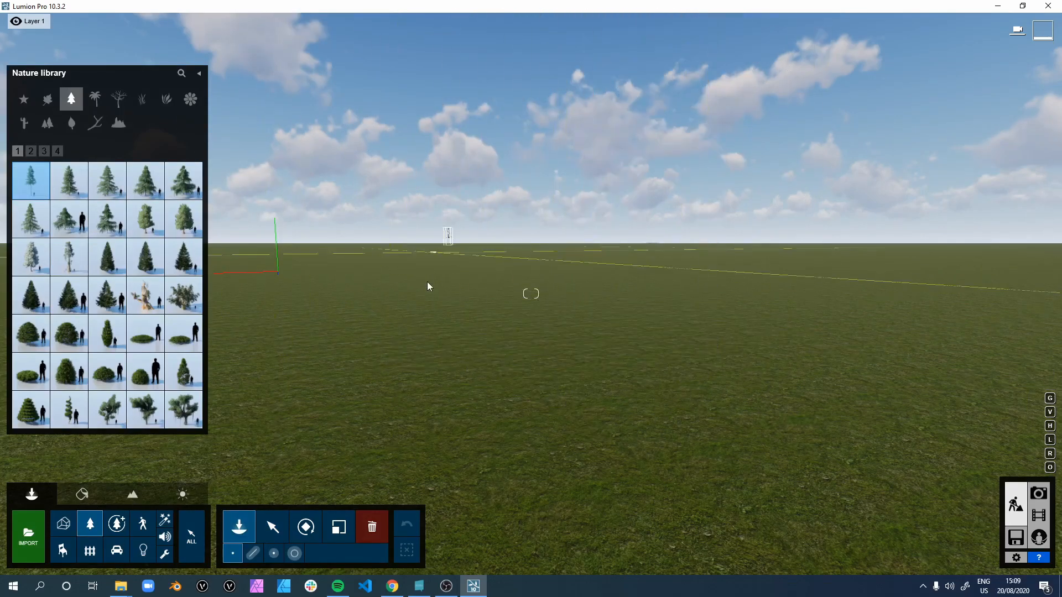
pyautogui.click(517, 346)
pyautogui.press('q')
pyautogui.moveTo(566, 282)
pyautogui.mouseDown(button='right')
pyautogui.moveTo(546, 288)
pyautogui.moveTo(549, 281)
pyautogui.mouseUp(button='right')
pyautogui.press('s')
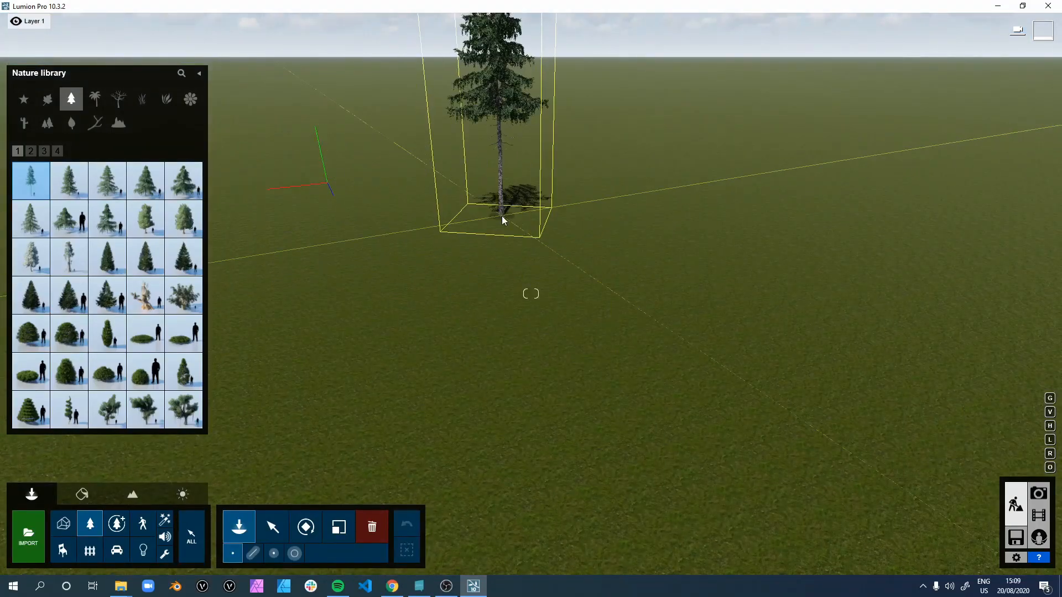
pyautogui.click(502, 216)
# Lay out a Mass Placement line of the same conifer across the grass in front of the single tree
pyautogui.press('s')
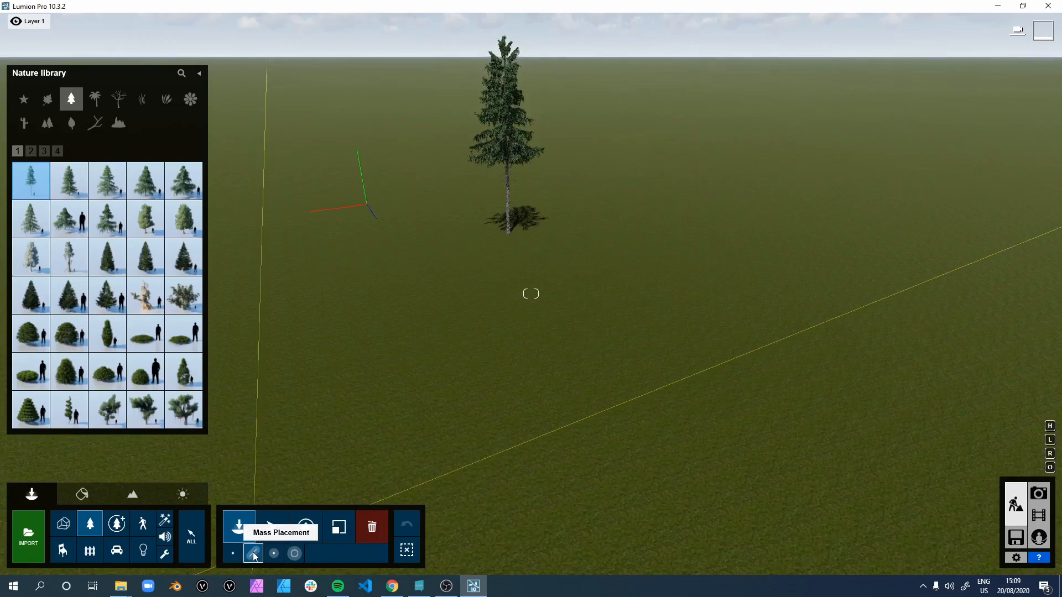
pyautogui.moveTo(575, 313); pyautogui.dragTo(597, 300, button='right')
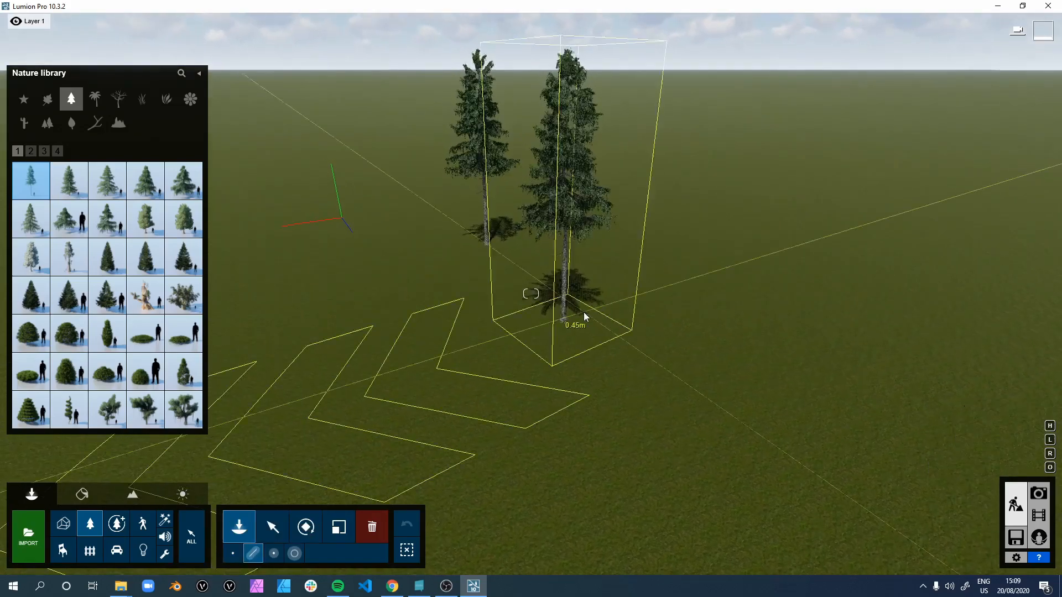
pyautogui.click(275, 257)
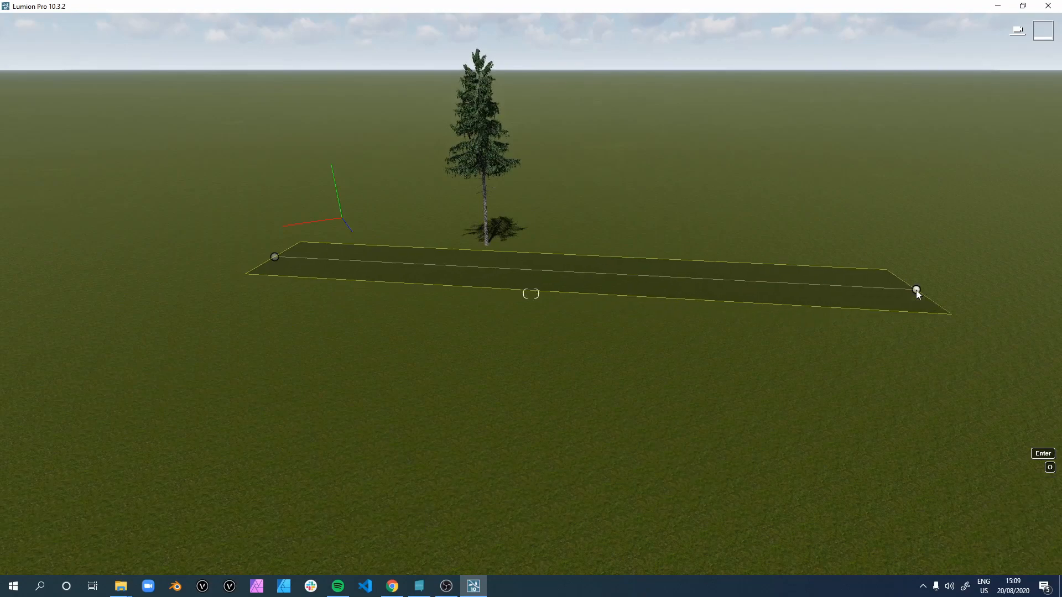
pyautogui.click(916, 290)
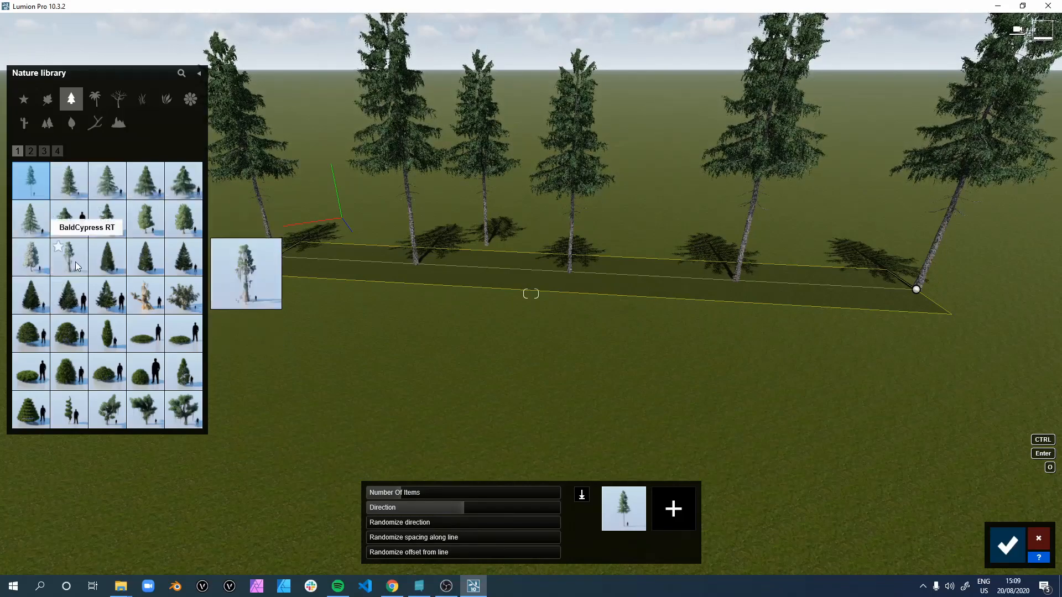
# Add four plants to the mass placement mix: a leafy green ground cover, a grassy plant, an upright shrub and a low pink-flowering plant
pyautogui.click(169, 103)
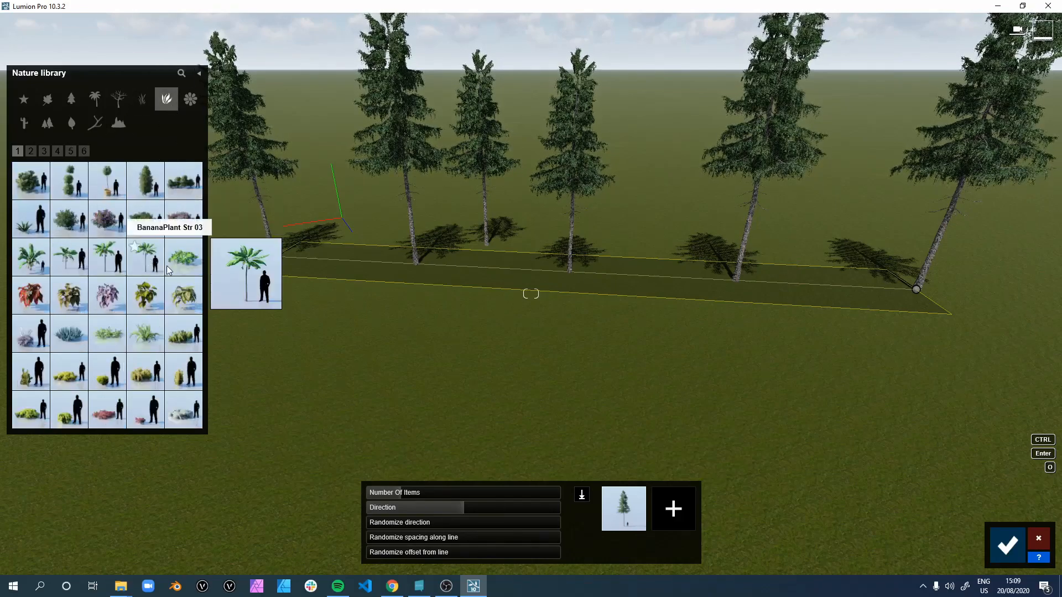
pyautogui.click(188, 258)
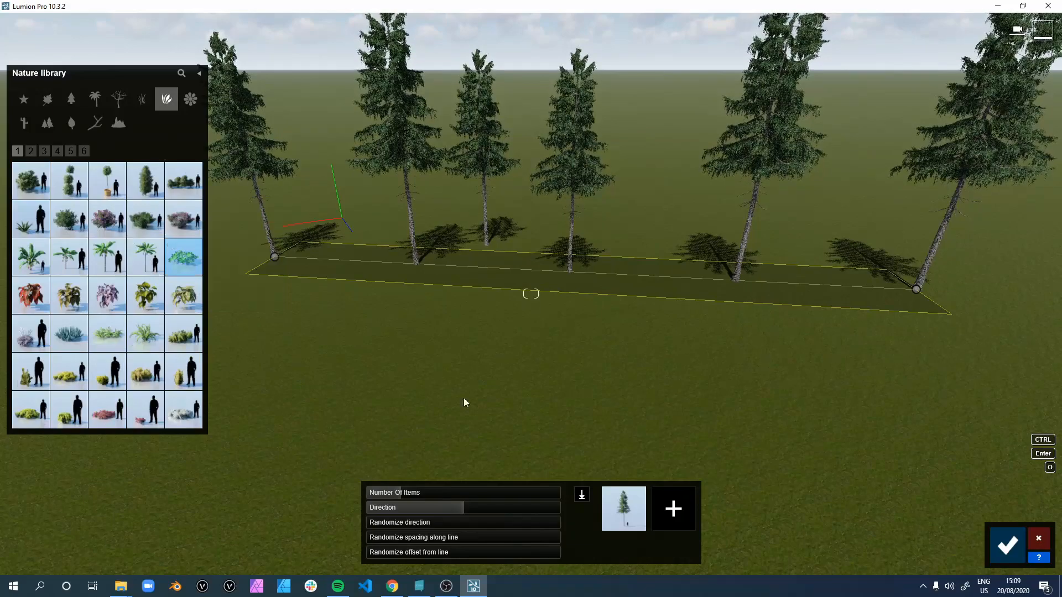
pyautogui.click(672, 510)
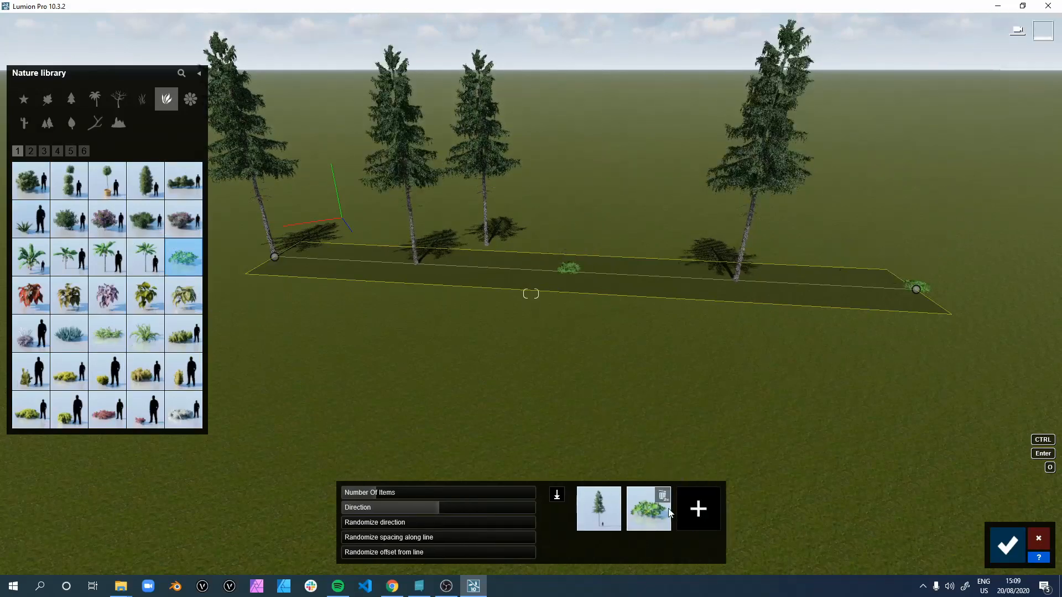
pyautogui.click(107, 333)
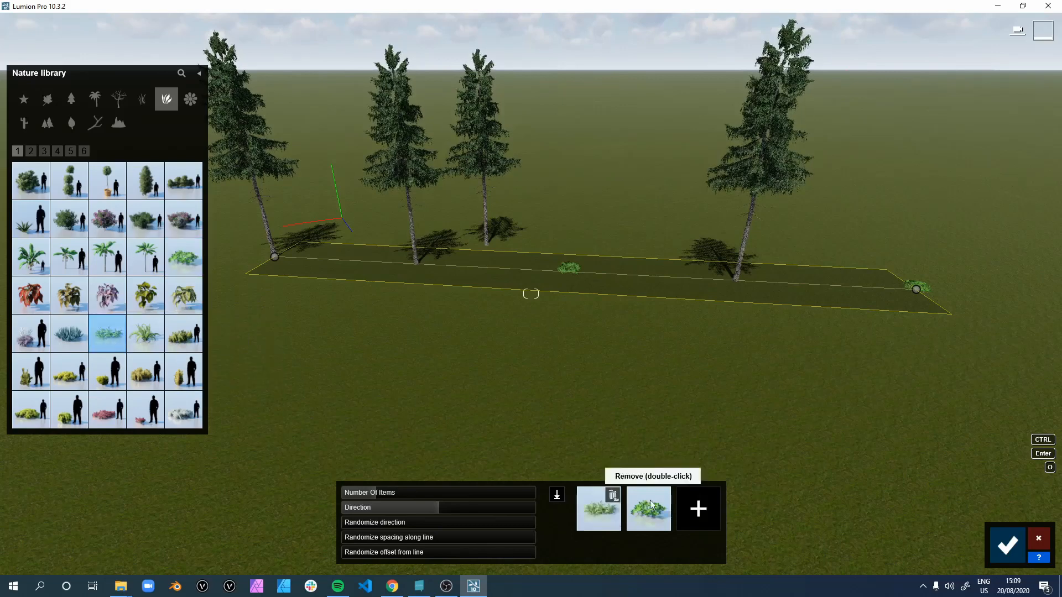
pyautogui.click(699, 509)
pyautogui.click(145, 180)
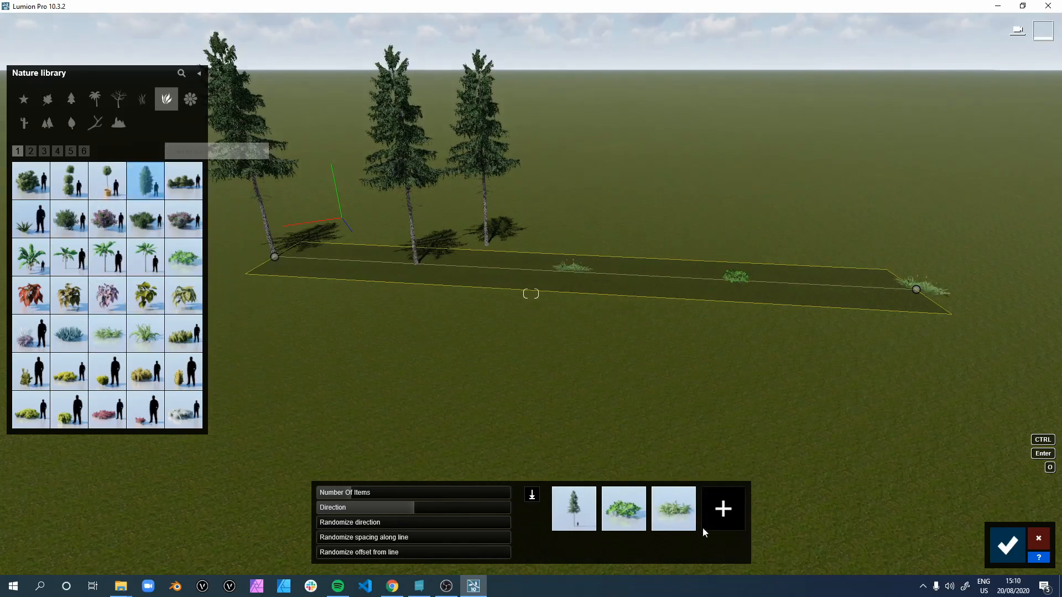
pyautogui.click(726, 511)
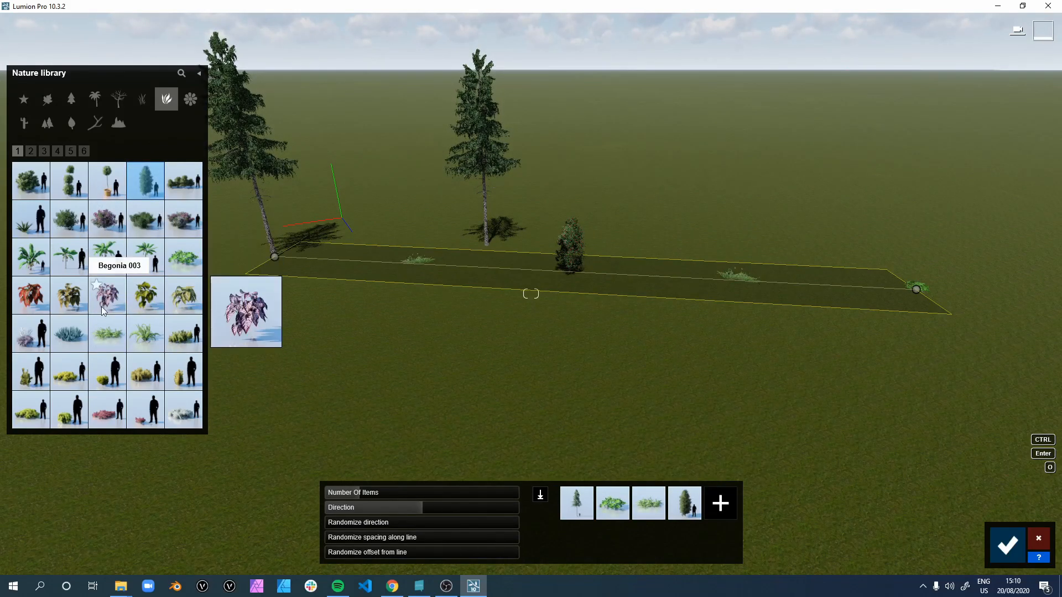
pyautogui.click(107, 410)
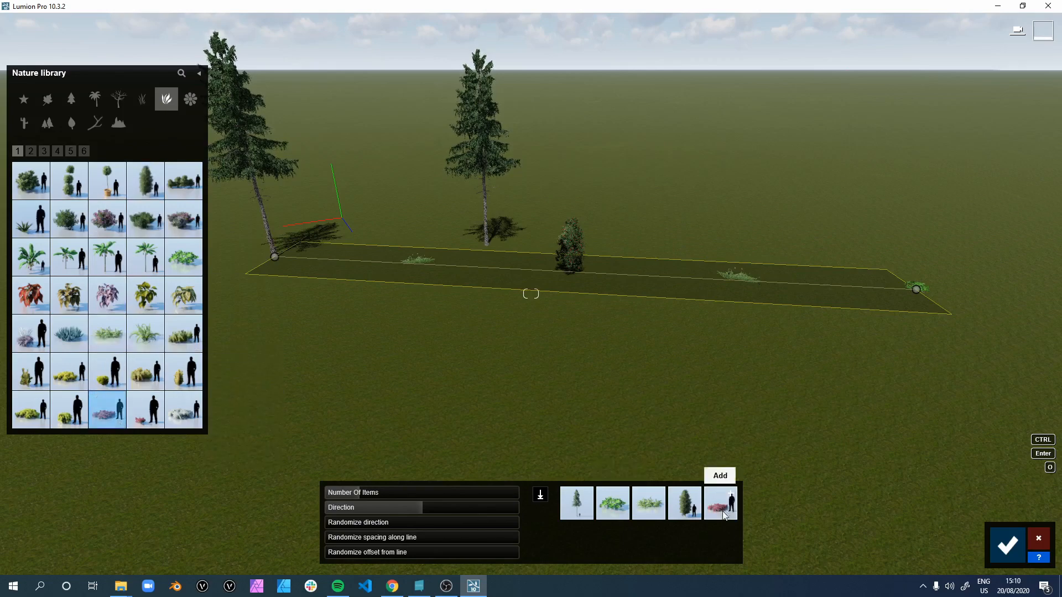
pyautogui.click(721, 509)
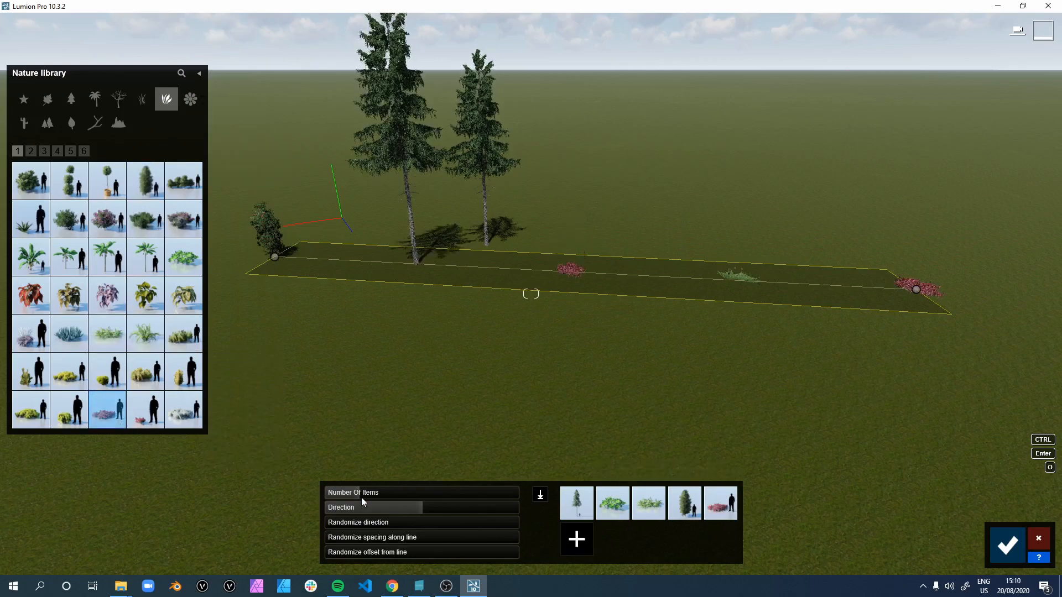
# Increase the line's number of items, moderately randomize direction, spacing along line and offset from line, and accept the placement
pyautogui.moveTo(359, 492); pyautogui.dragTo(404, 494)
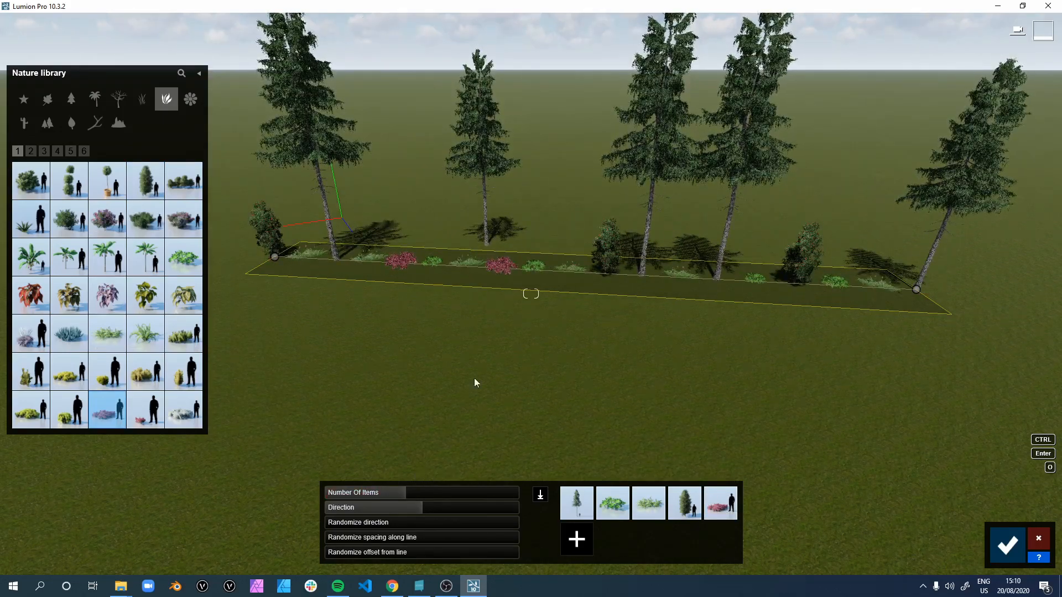
pyautogui.moveTo(357, 524); pyautogui.dragTo(415, 557)
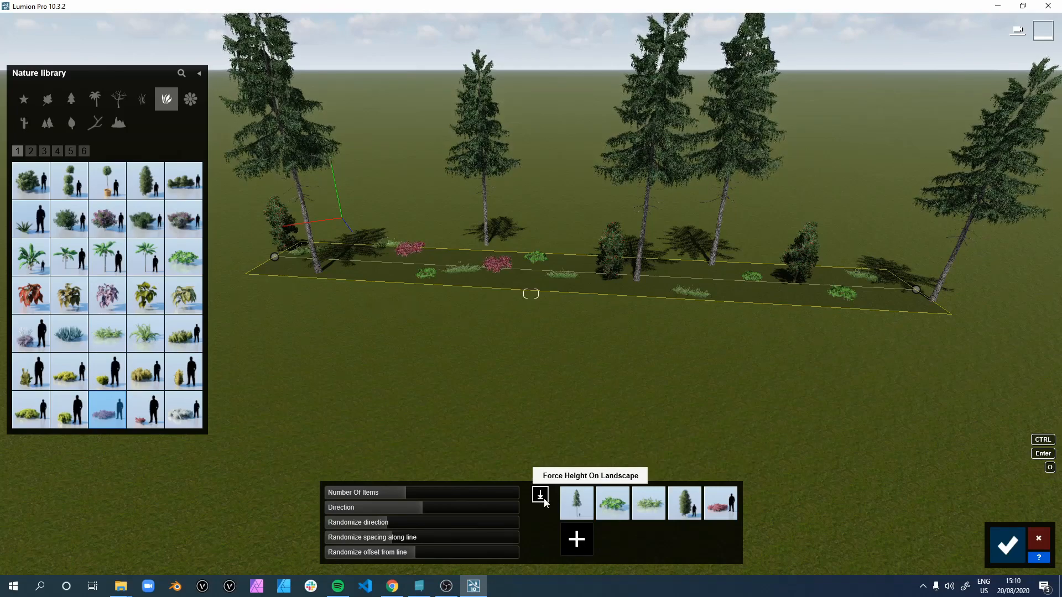
pyautogui.click(1007, 546)
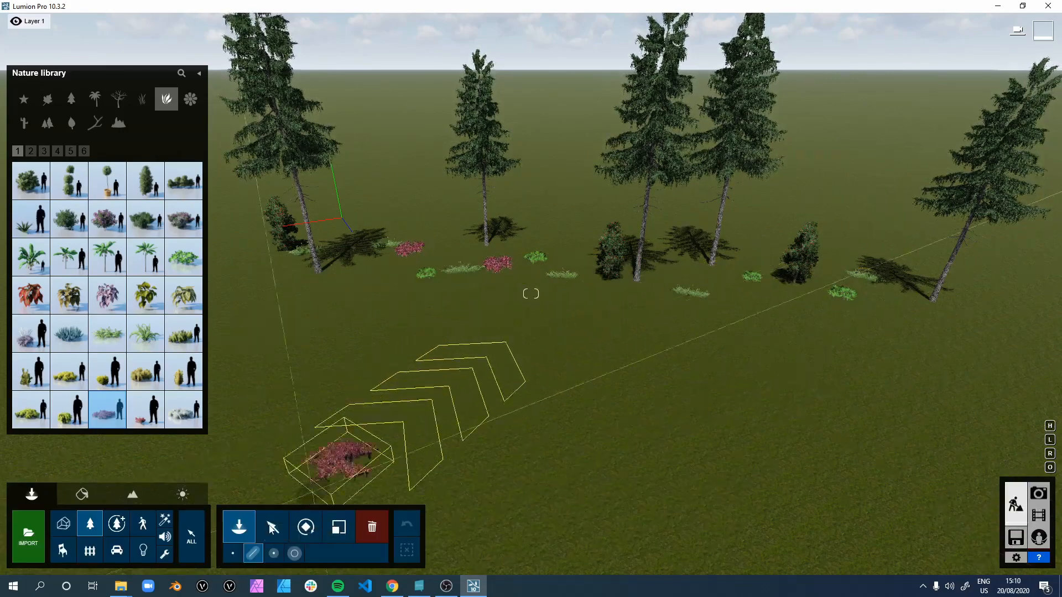
# Place a cluster of the first conifer model on the empty grass away from the planted line
pyautogui.click(273, 554)
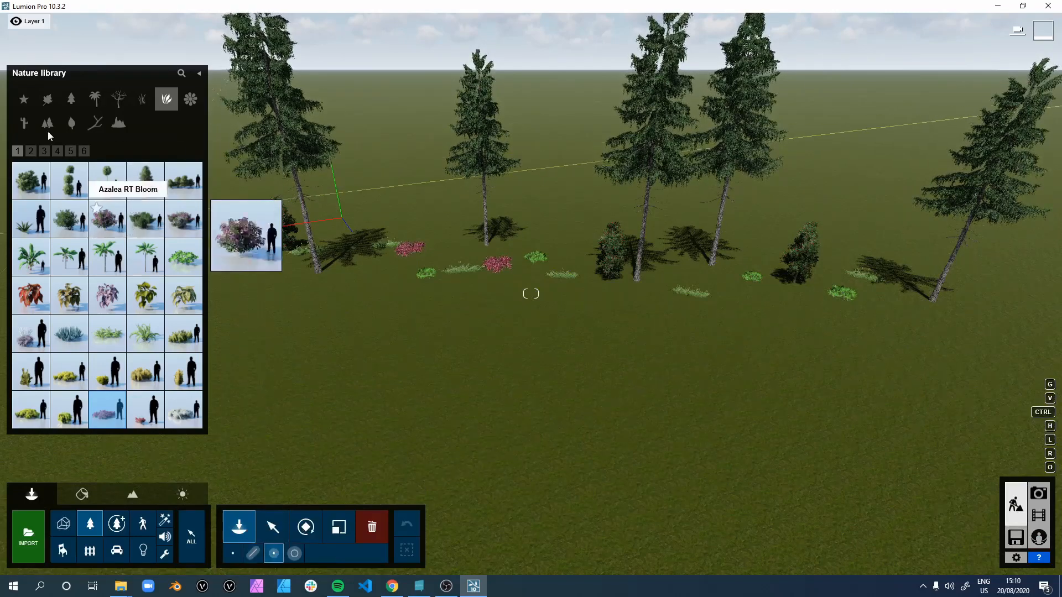
pyautogui.click(72, 99)
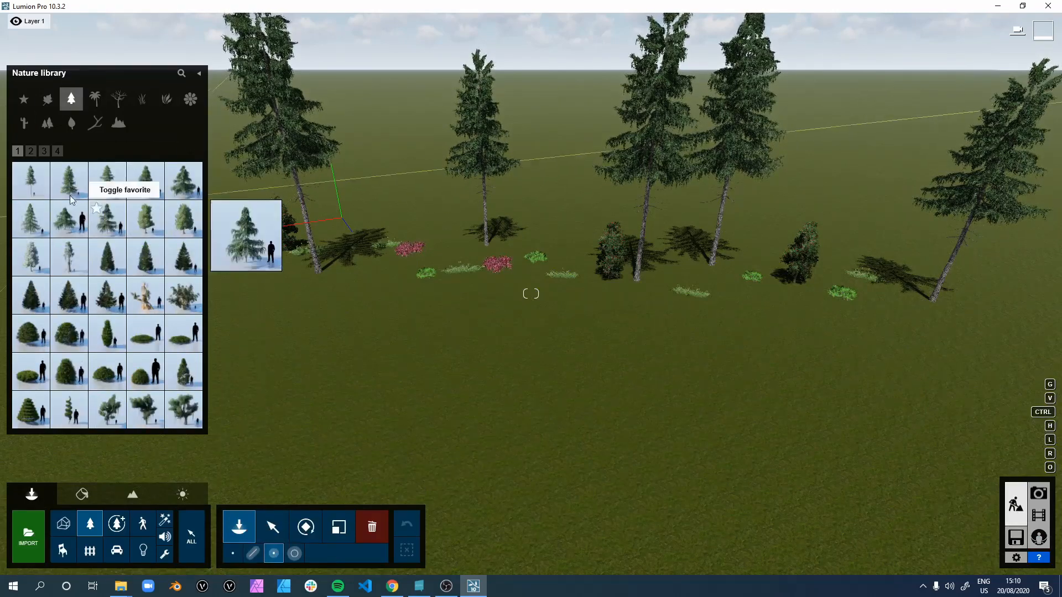
pyautogui.click(32, 181)
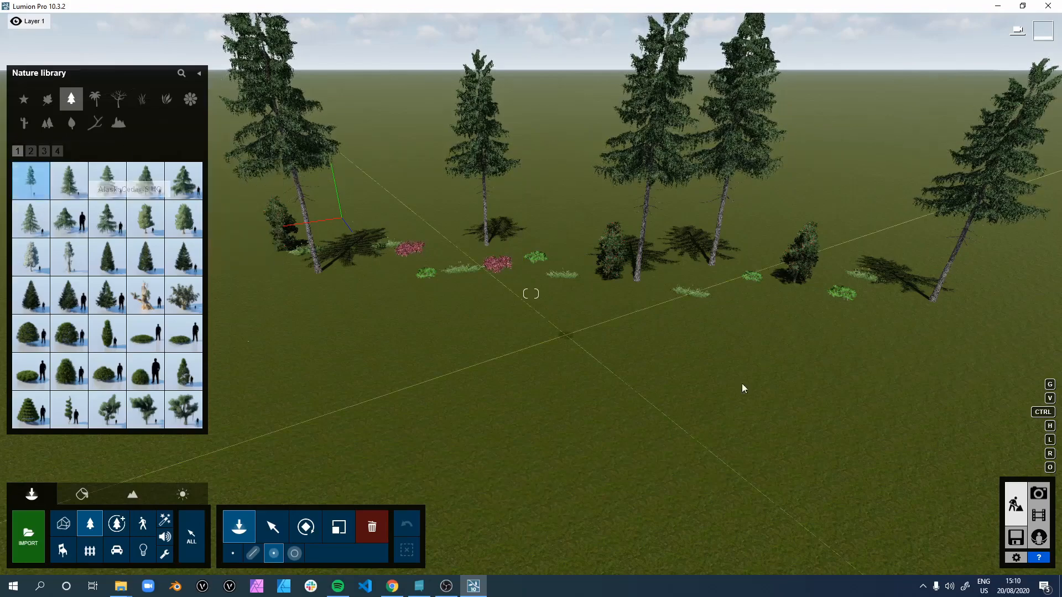
pyautogui.moveTo(741, 386); pyautogui.dragTo(397, 272, button='right')
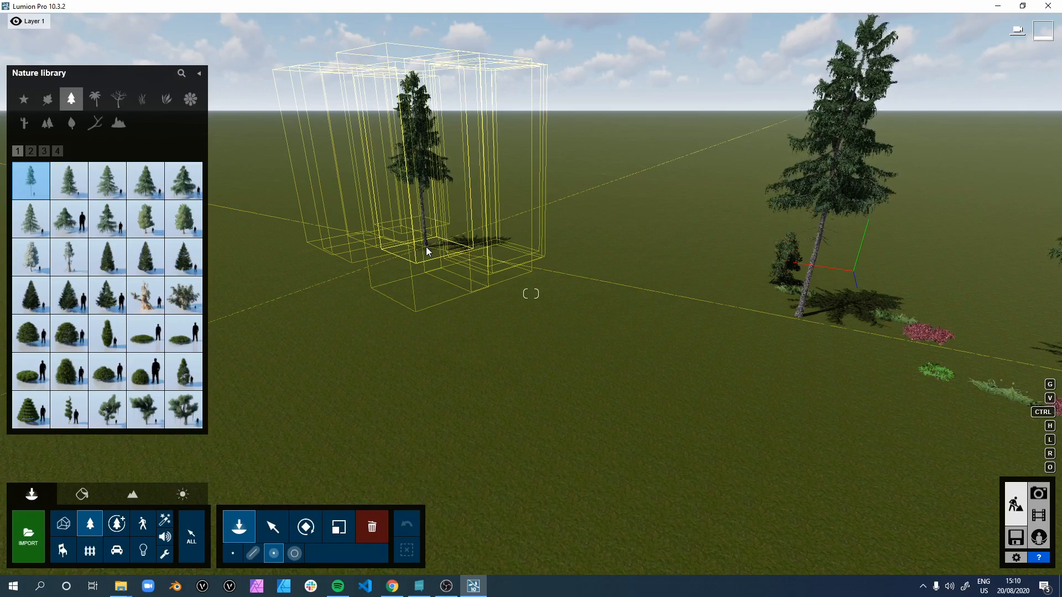
pyautogui.click(513, 228)
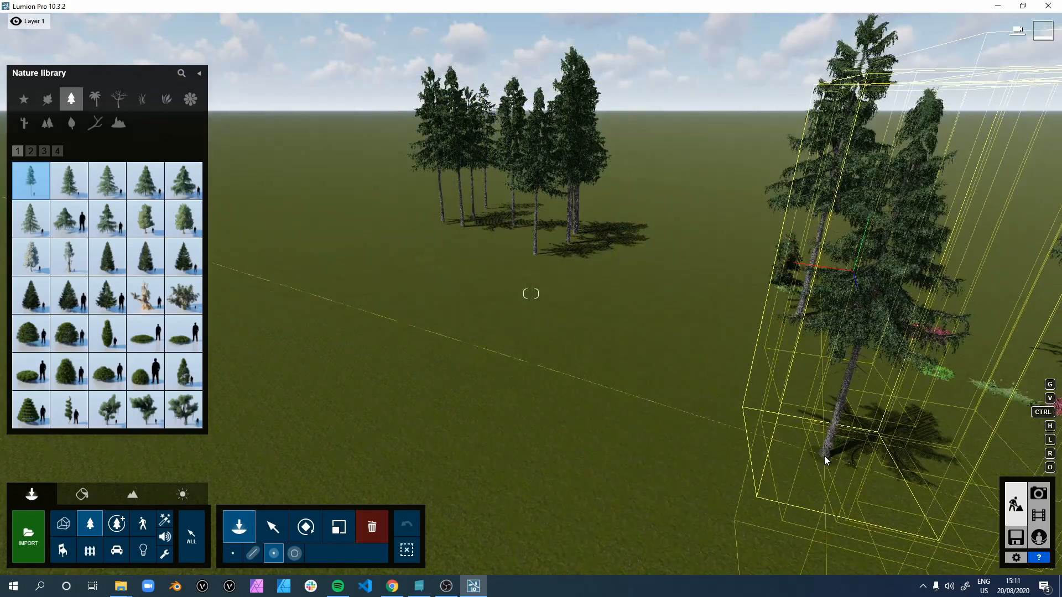
# Paint a forest of the same conifer across the grass beside the cluster, with brush density at about half
pyautogui.click(296, 553)
pyautogui.moveTo(818, 344); pyautogui.dragTo(617, 559, button='right')
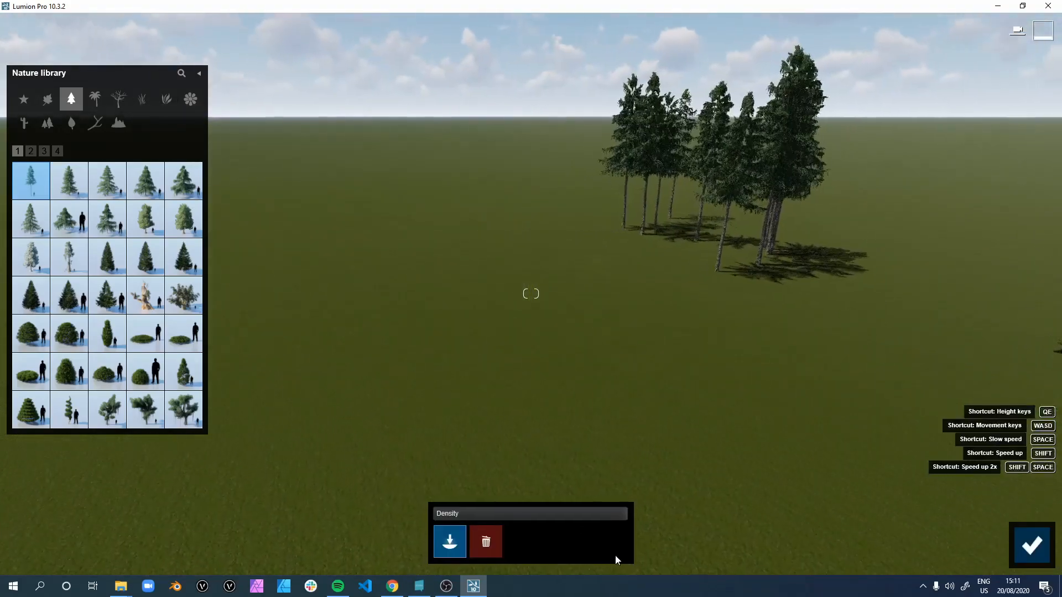
pyautogui.moveTo(750, 321); pyautogui.dragTo(607, 526, button='right')
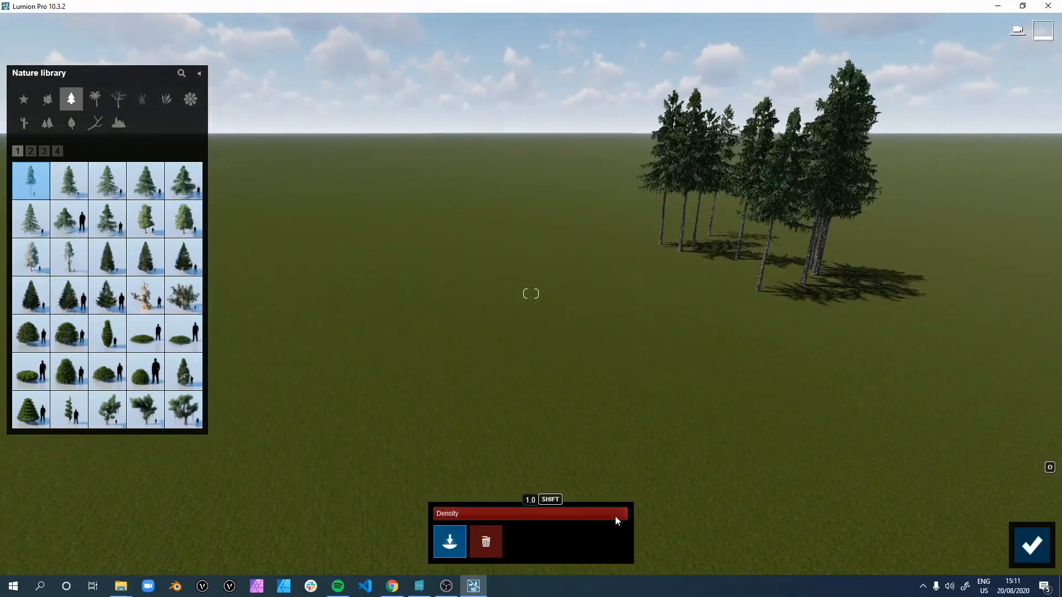
pyautogui.moveTo(545, 514); pyautogui.dragTo(529, 513)
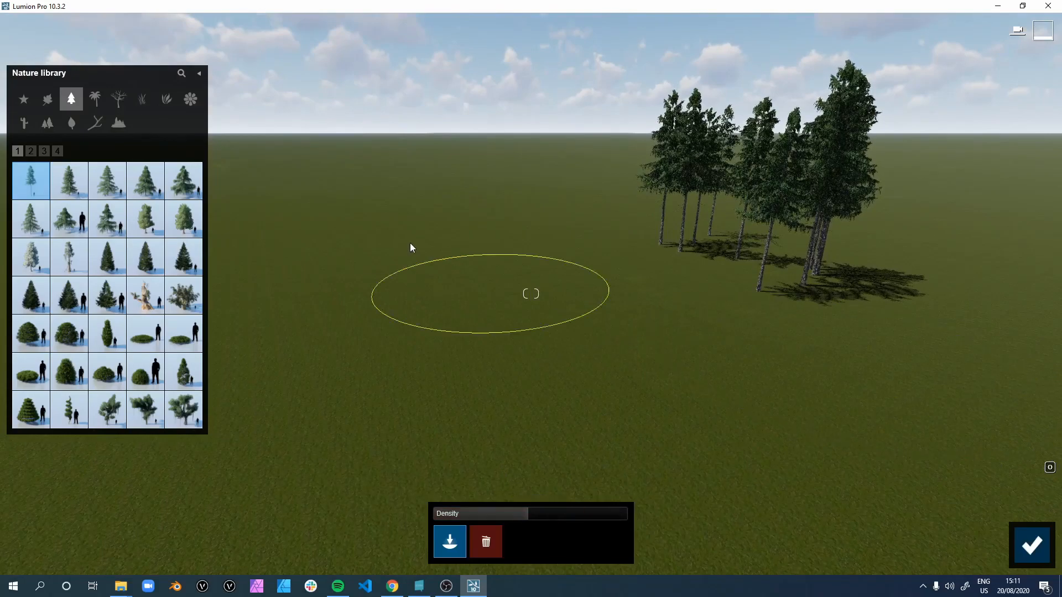
pyautogui.moveTo(569, 304); pyautogui.dragTo(618, 254, button='right')
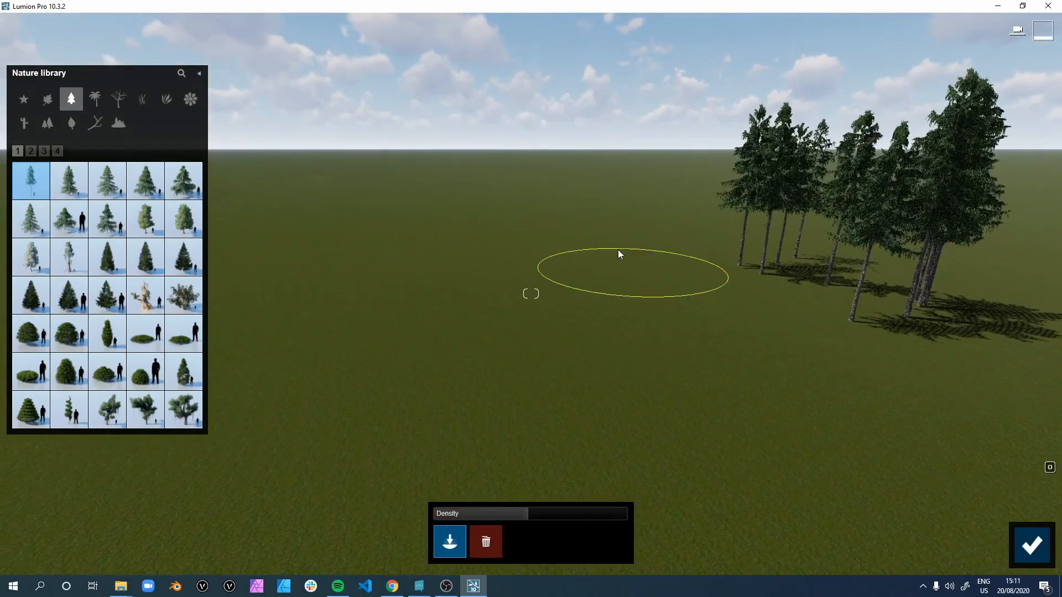
pyautogui.moveTo(607, 219)
pyautogui.mouseDown()
pyautogui.moveTo(535, 242)
pyautogui.moveTo(299, 227)
pyautogui.moveTo(372, 264)
pyautogui.mouseUp()
pyautogui.press('w')
pyautogui.moveTo(372, 265); pyautogui.dragTo(453, 299, button='right')
pyautogui.press('s')
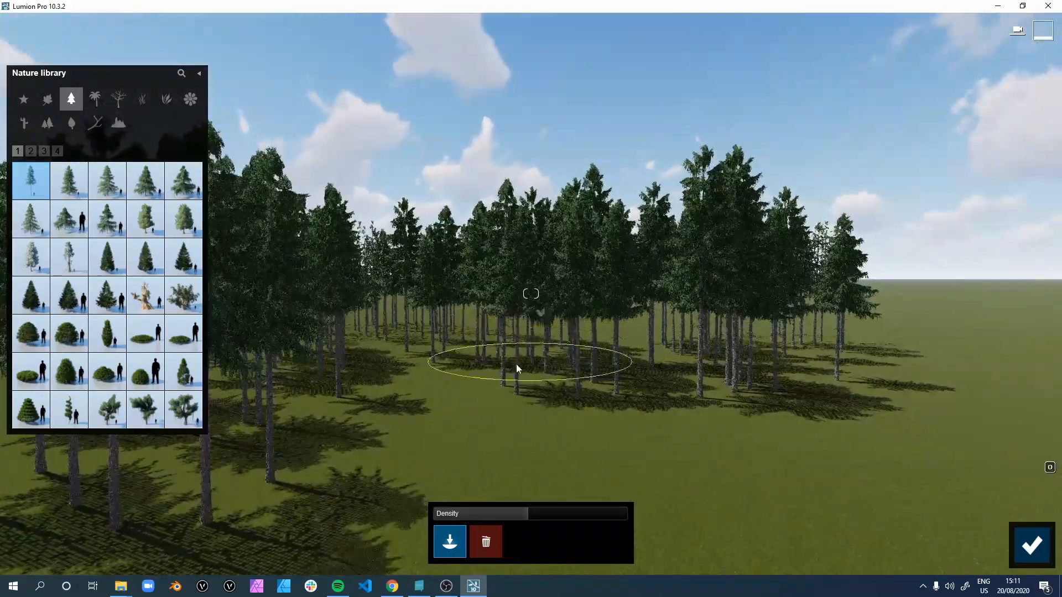
pyautogui.press('s')
pyautogui.press('w')
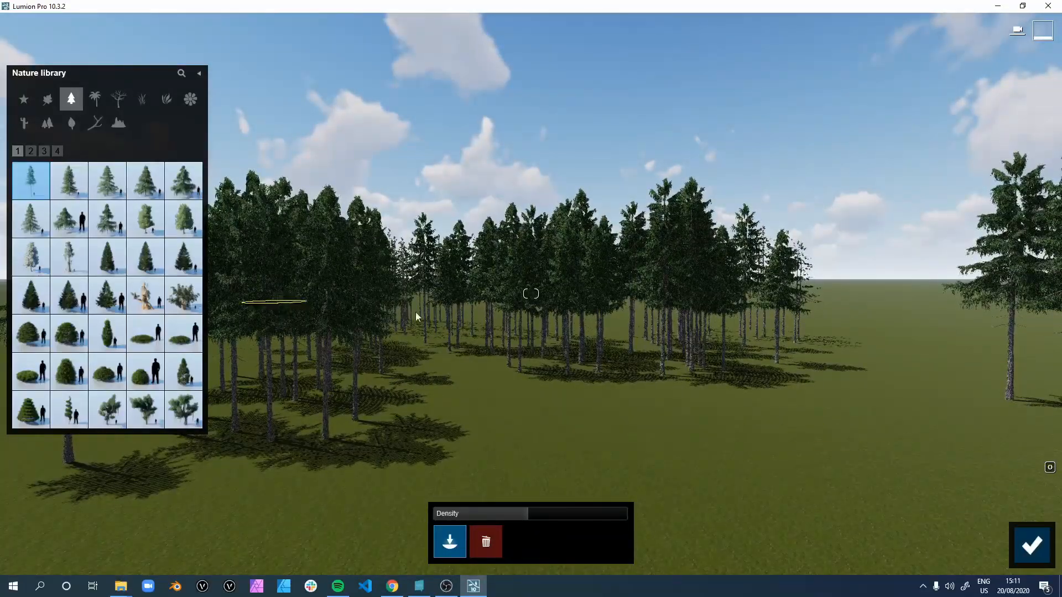
# Erase the nearer group of painted conifers with the brush eraser and finish painting
pyautogui.moveTo(417, 315); pyautogui.dragTo(380, 342, button='right')
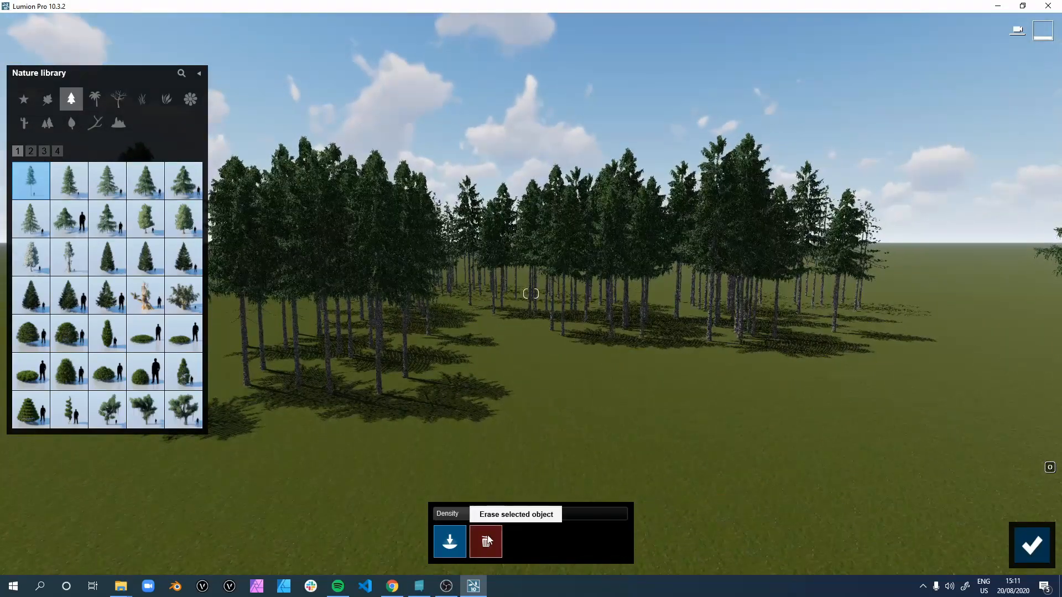
pyautogui.click(487, 541)
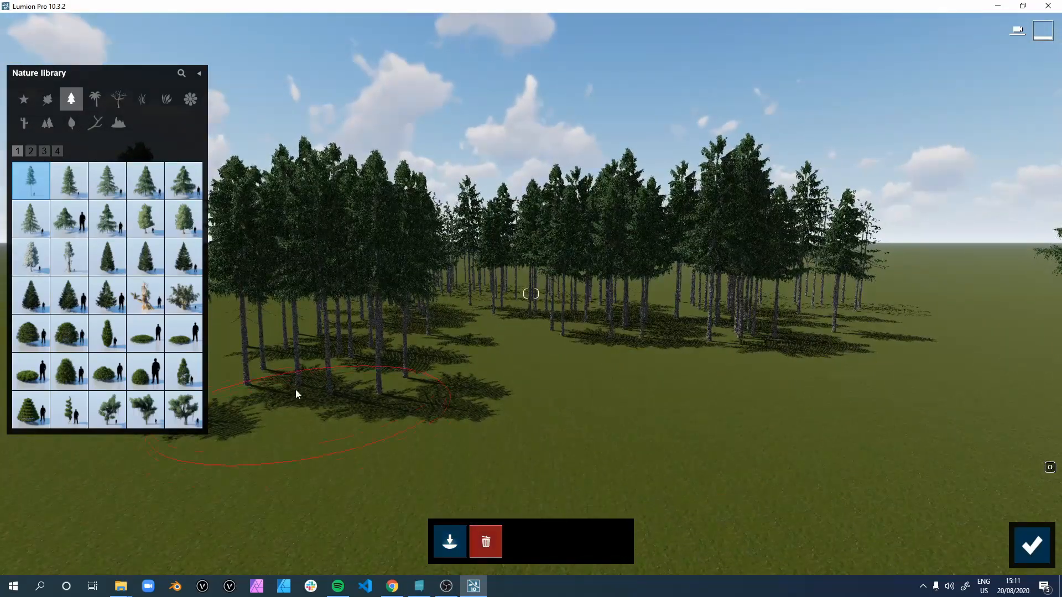
pyautogui.moveTo(330, 386)
pyautogui.mouseDown()
pyautogui.moveTo(283, 332)
pyautogui.moveTo(408, 366)
pyautogui.moveTo(406, 326)
pyautogui.moveTo(428, 291)
pyautogui.moveTo(533, 310)
pyautogui.moveTo(479, 279)
pyautogui.moveTo(396, 286)
pyautogui.moveTo(538, 294)
pyautogui.mouseUp()
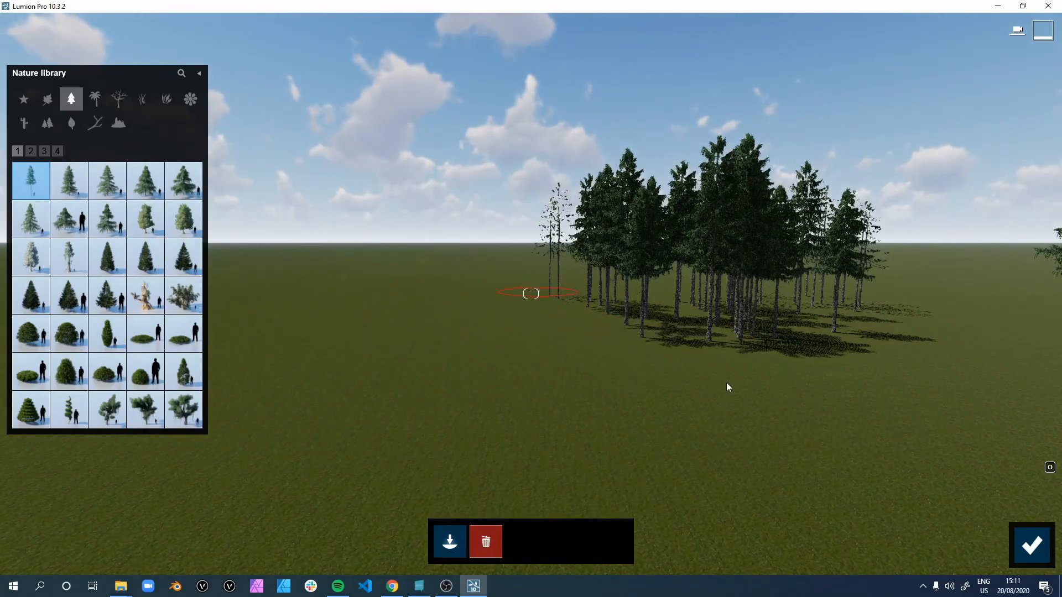
pyautogui.click(1030, 546)
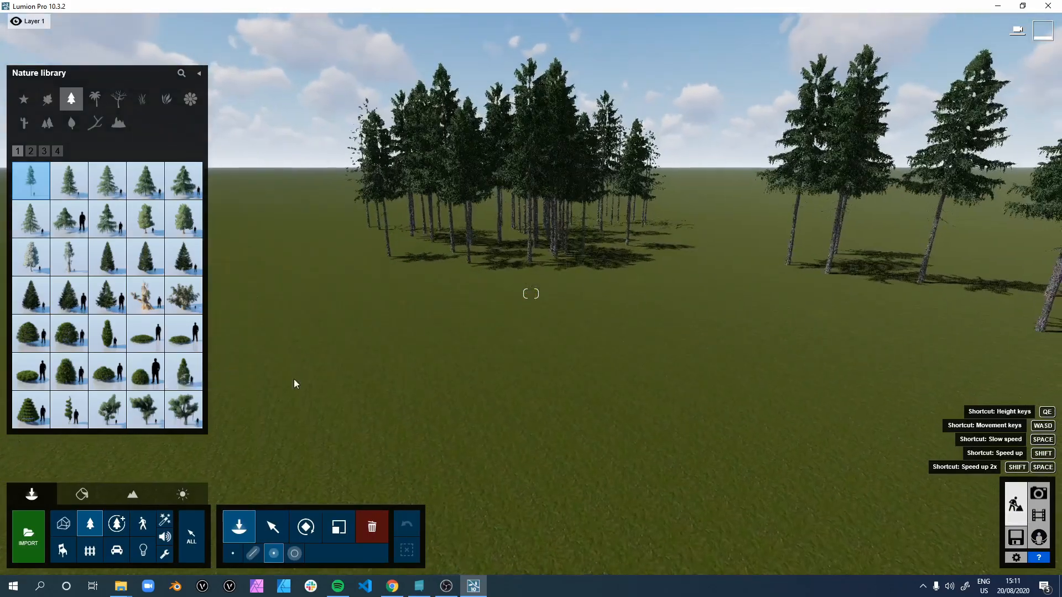
# Import the Cottage_FREE FBX model under the name Cottage_FREE_v2, leaving animations and edges/lines off
pyautogui.click(35, 543)
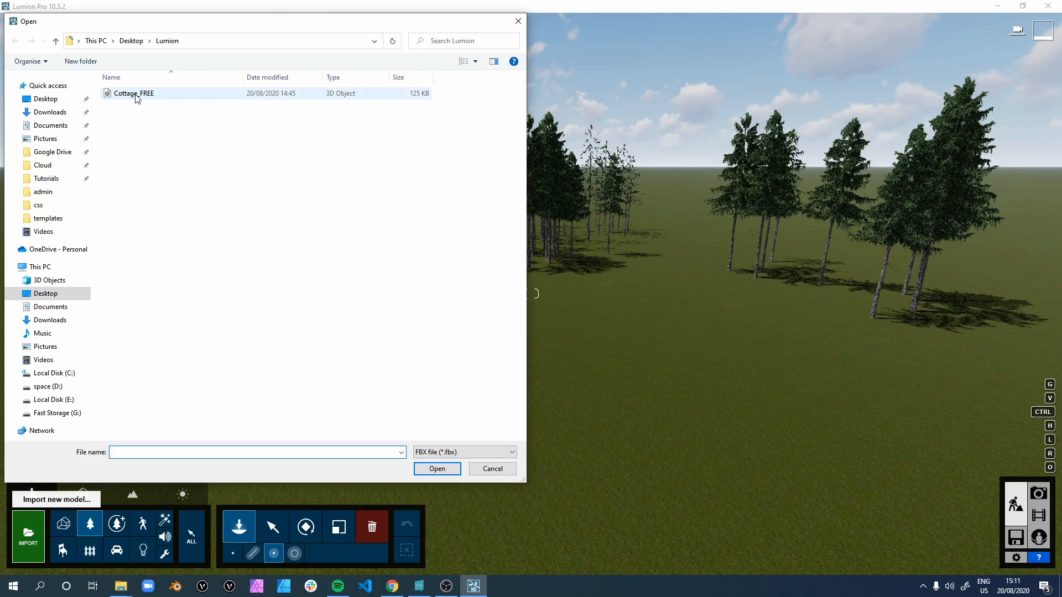
pyautogui.click(136, 95)
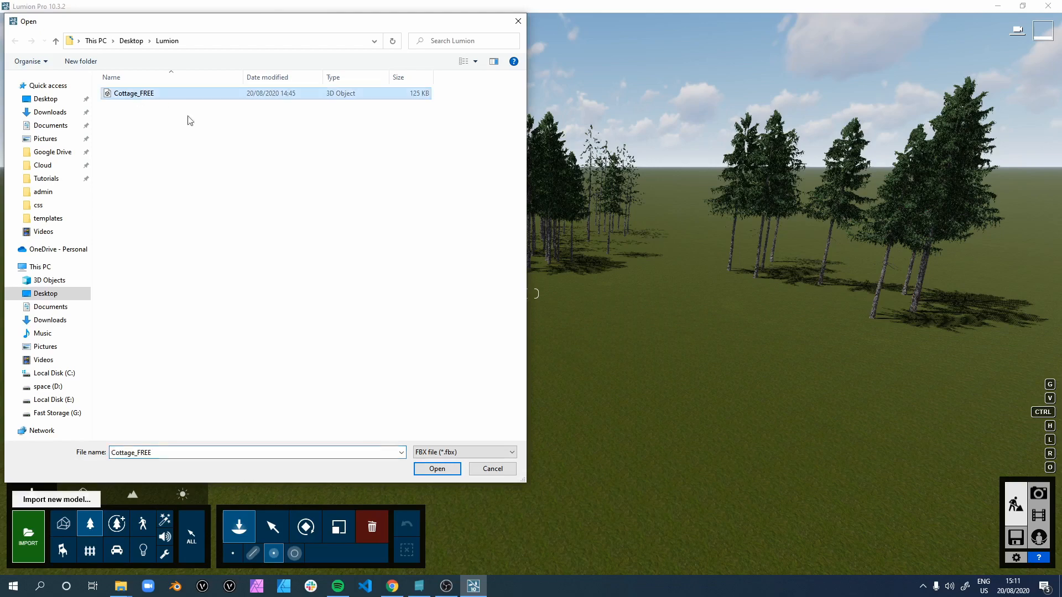
pyautogui.click(436, 469)
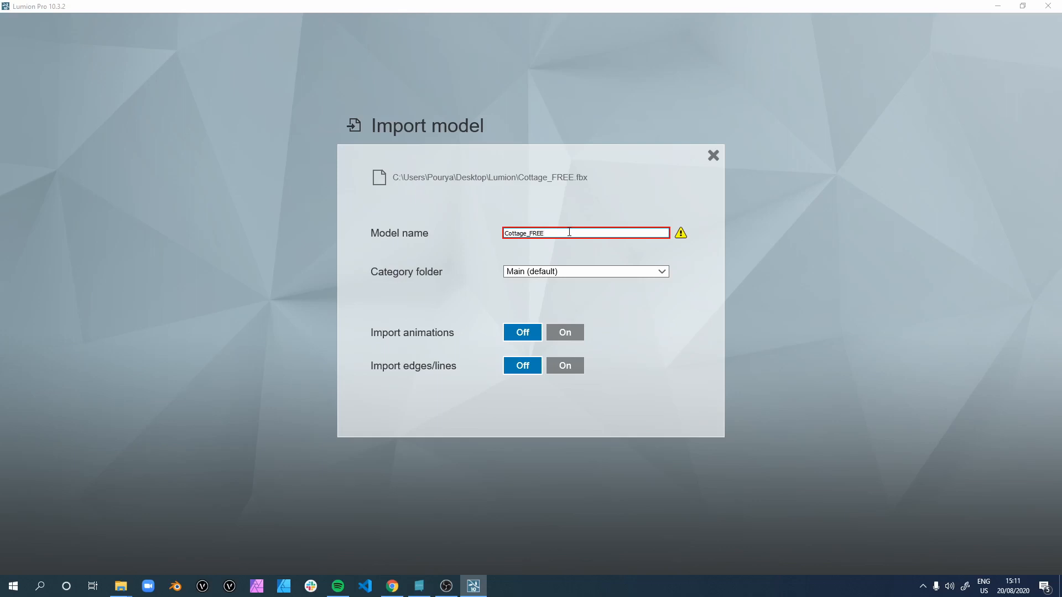
pyautogui.write('_v2')
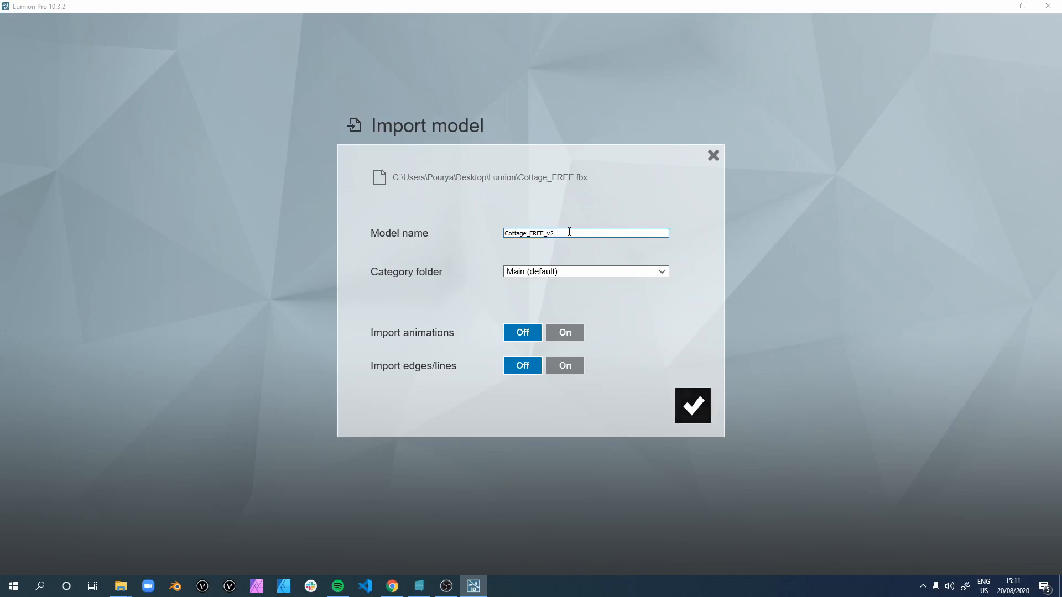
pyautogui.click(694, 405)
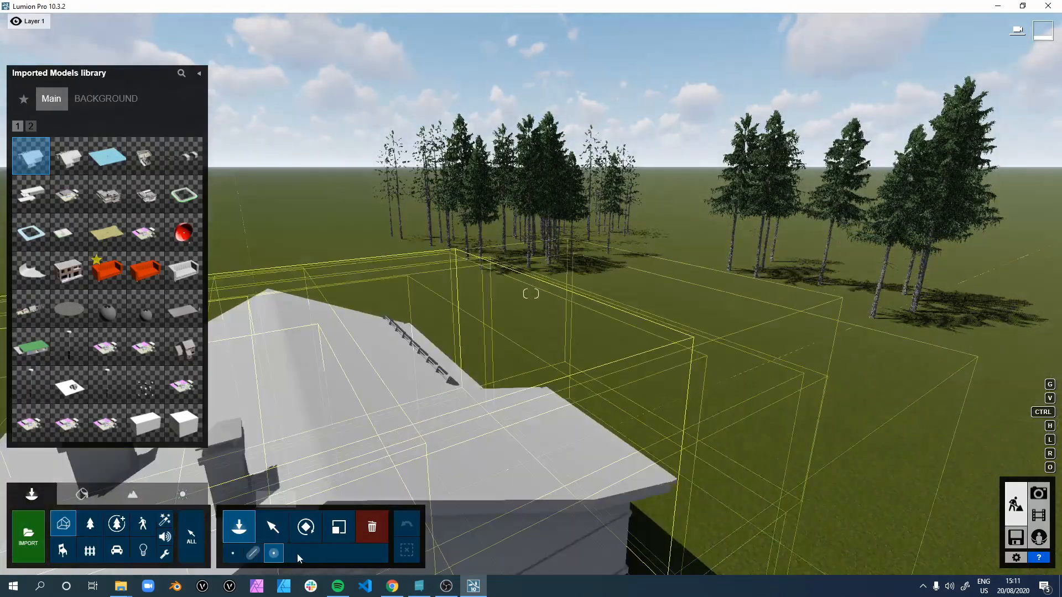
# Place a single copy of the imported cottage on the empty grass in front of the conifers and switch to selecting
pyautogui.click(232, 553)
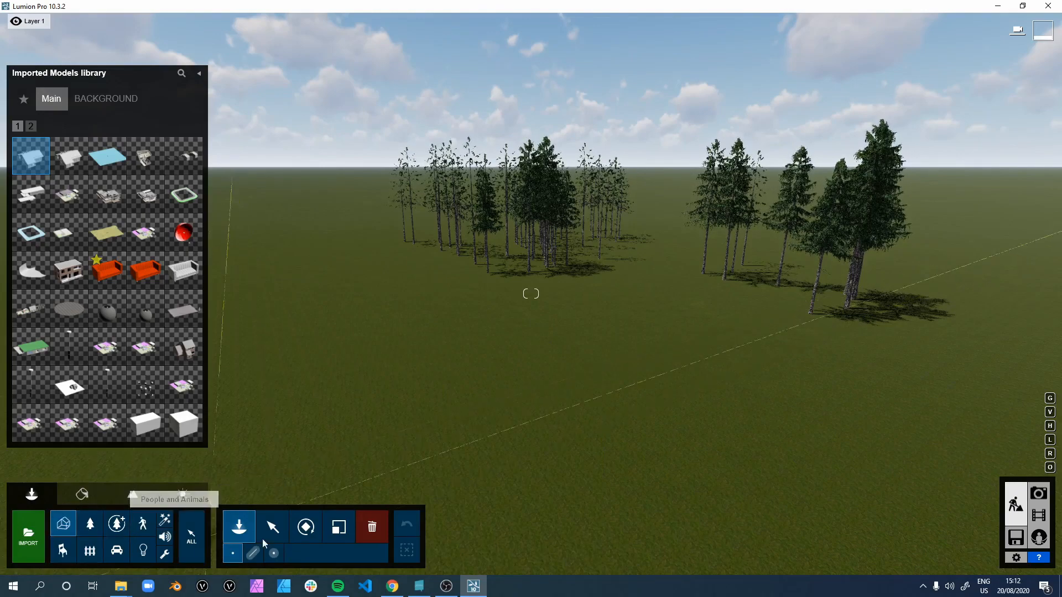
pyautogui.click(587, 347)
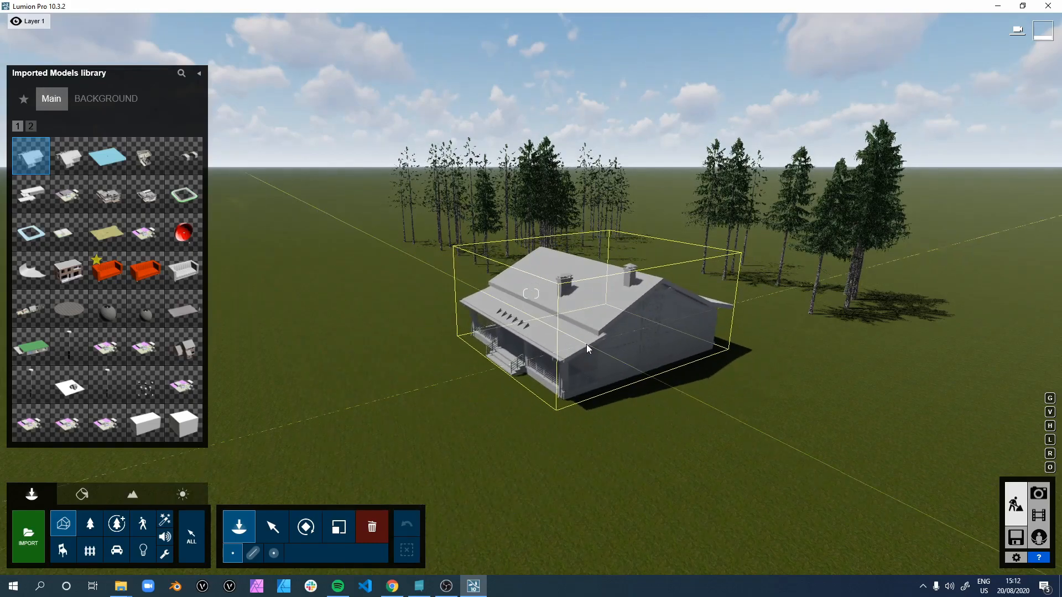
pyautogui.click(272, 526)
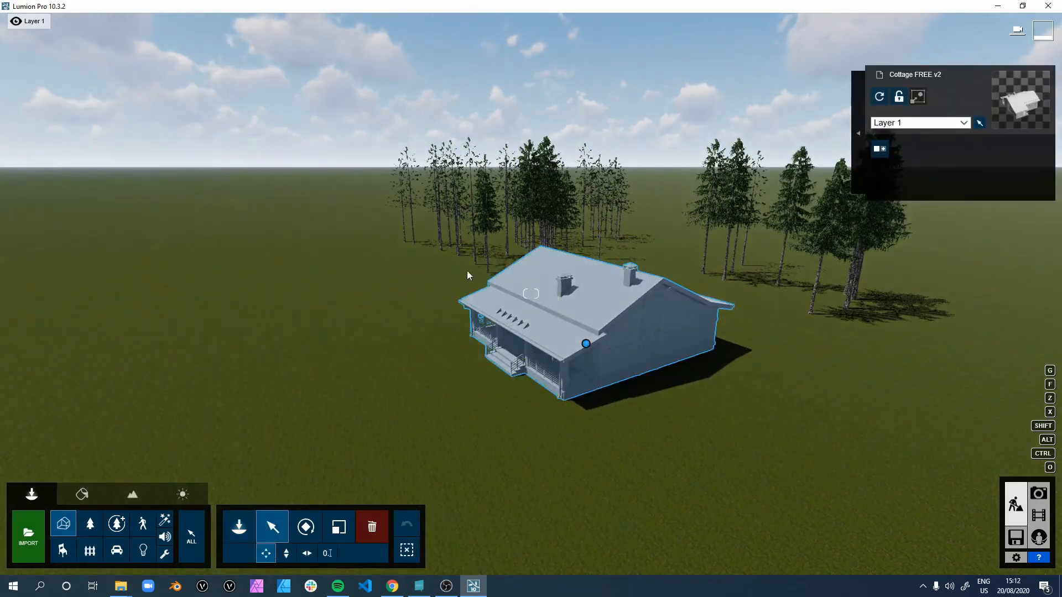
# Try free rotation on the cottage around its pivot and scale it down slightly
pyautogui.moveTo(290, 292); pyautogui.dragTo(307, 354, button='right')
pyautogui.scroll(3, 291, 292)
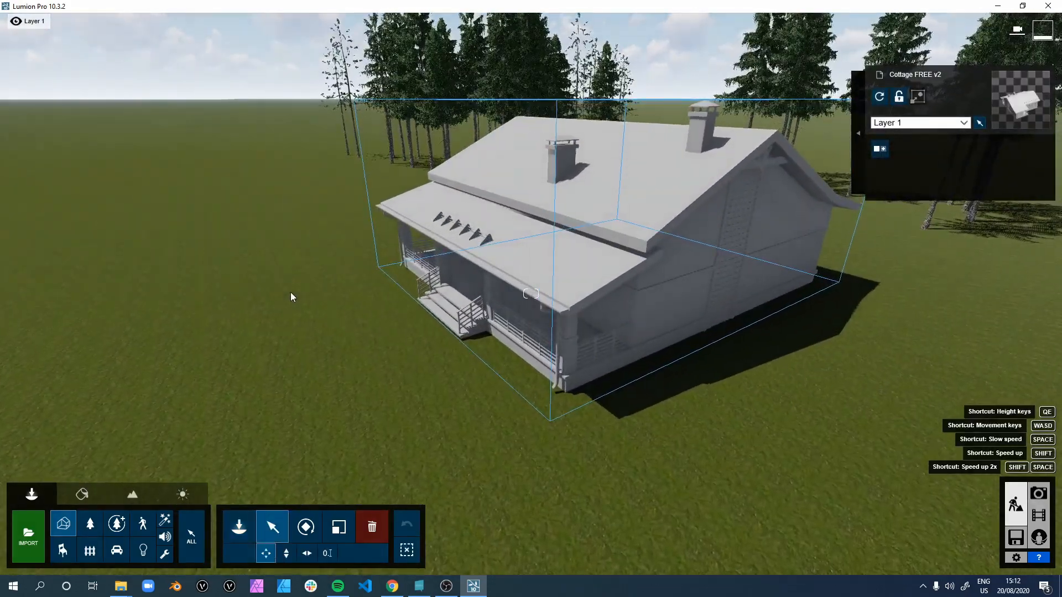
pyautogui.press('a')
pyautogui.moveTo(275, 282); pyautogui.dragTo(357, 250, button='right')
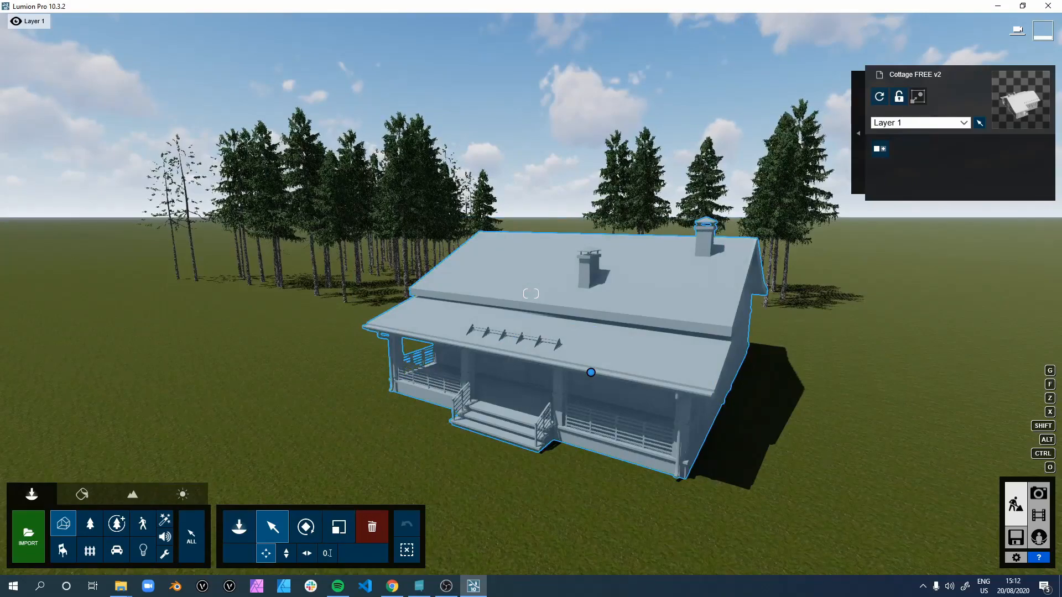
pyautogui.moveTo(813, 387); pyautogui.dragTo(784, 432, button='right')
pyautogui.click(307, 527)
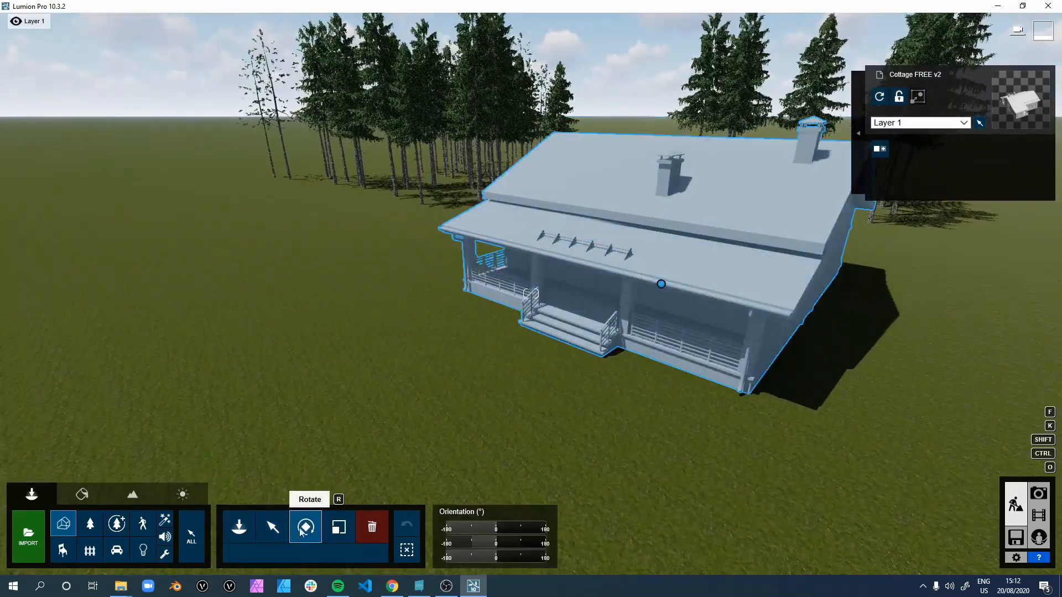
pyautogui.moveTo(661, 284); pyautogui.dragTo(822, 196)
pyautogui.click(339, 526)
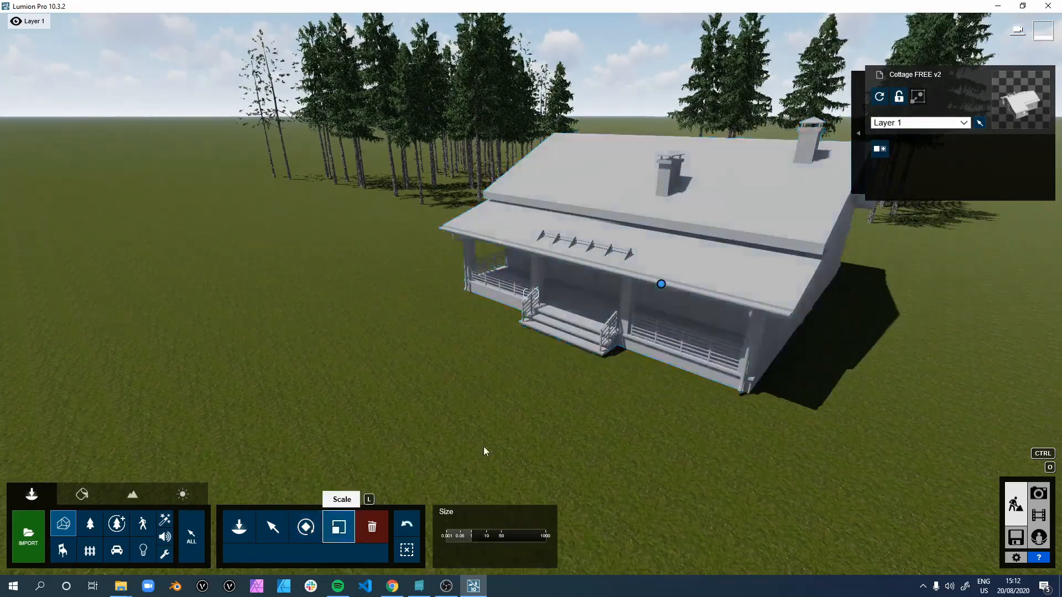
pyautogui.moveTo(661, 284); pyautogui.dragTo(640, 297)
# Move the cottage freely across the grass, closer to the conifers
pyautogui.click(273, 526)
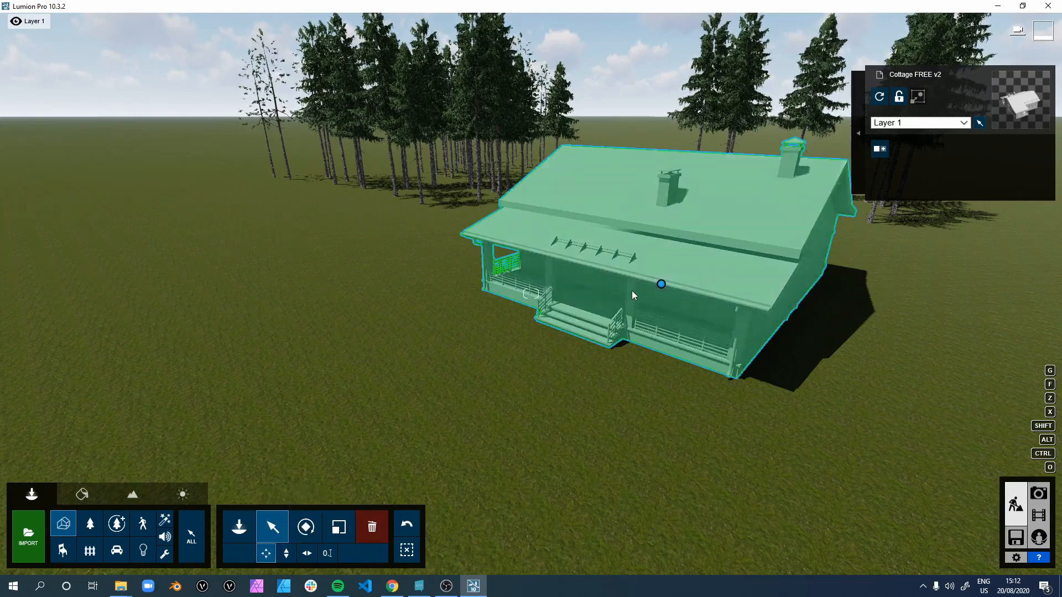
pyautogui.click(662, 285)
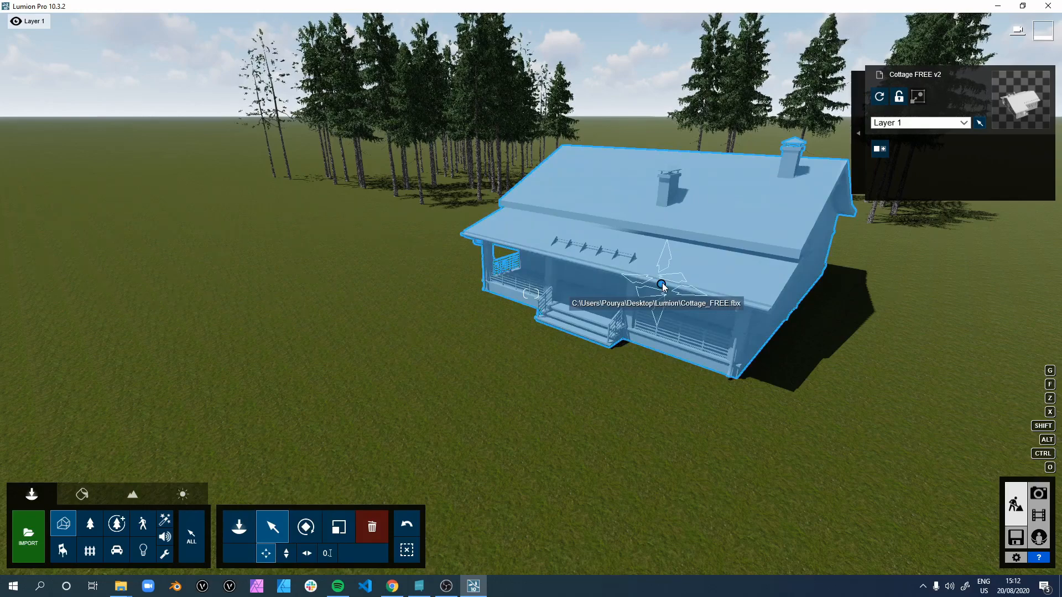
pyautogui.click(658, 287)
pyautogui.click(659, 286)
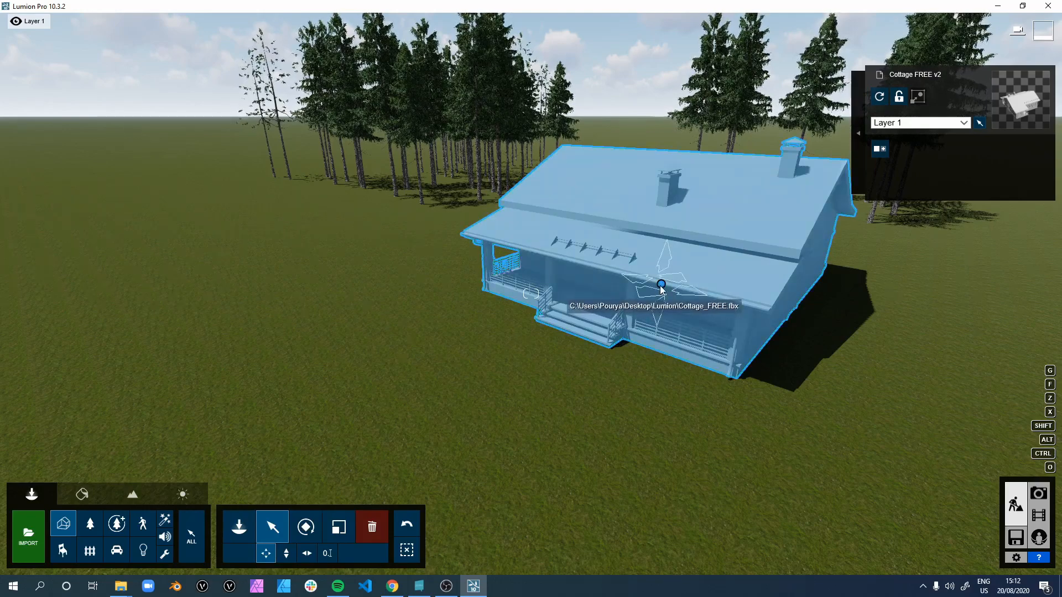
pyautogui.moveTo(660, 288); pyautogui.dragTo(594, 260)
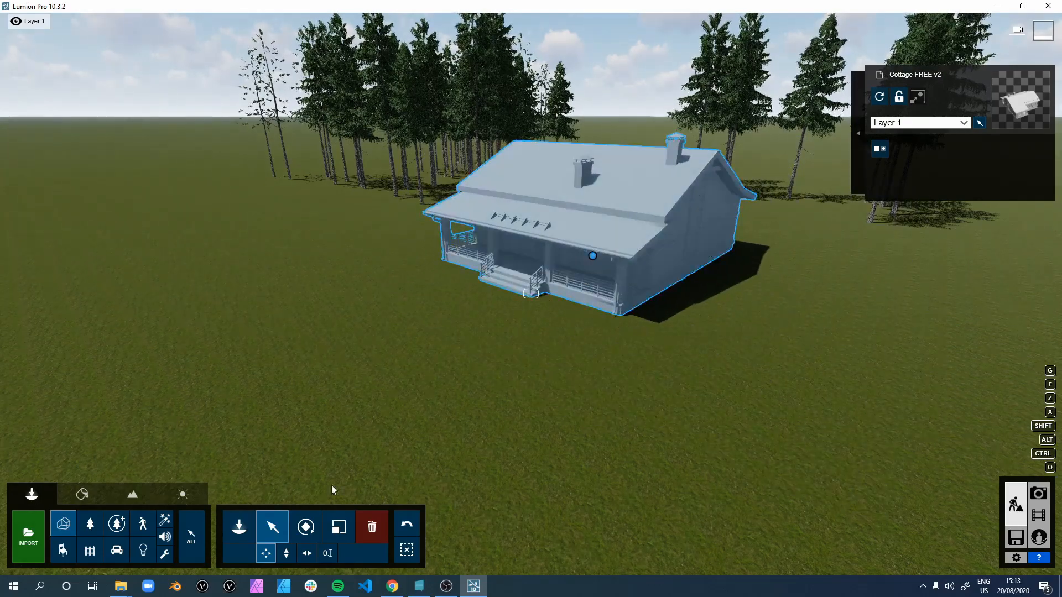
# Raise the cottage above the ground and shift it horizontally toward the camera at that height
pyautogui.click(286, 552)
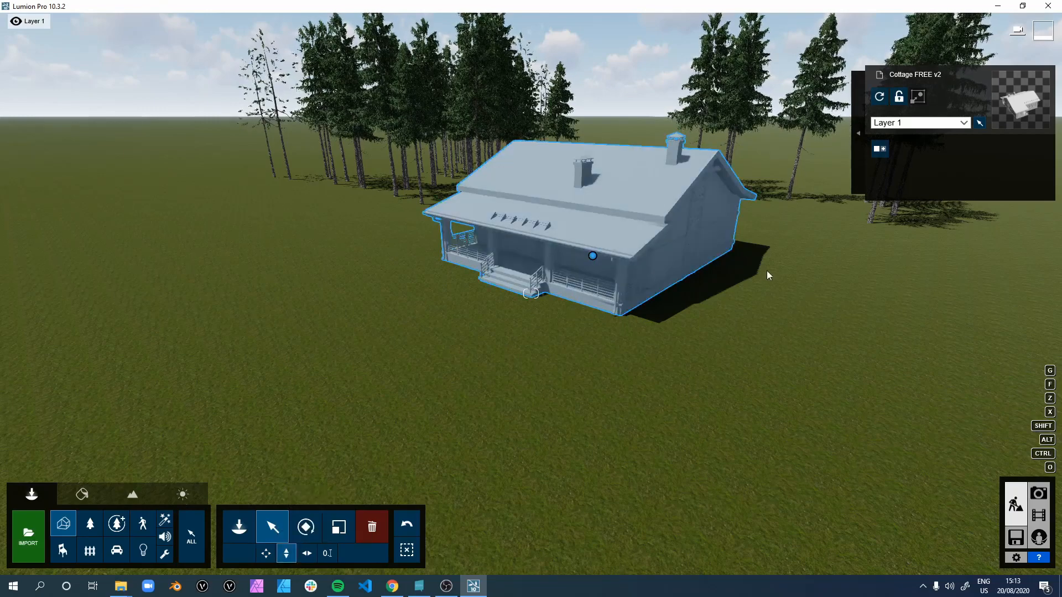
pyautogui.moveTo(594, 255); pyautogui.dragTo(467, 286)
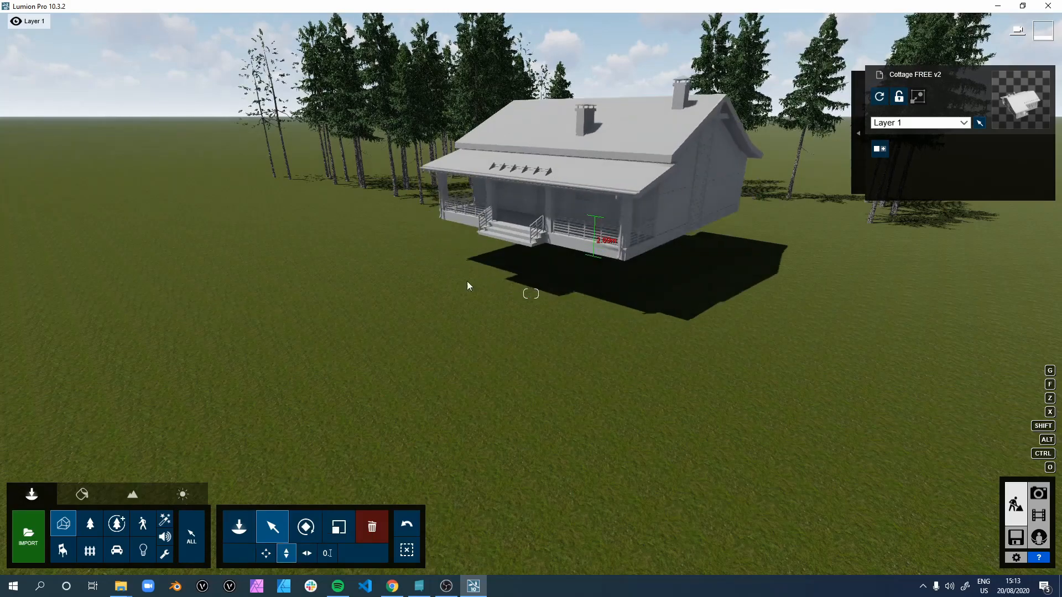
pyautogui.click(306, 553)
pyautogui.moveTo(594, 216); pyautogui.dragTo(585, 237)
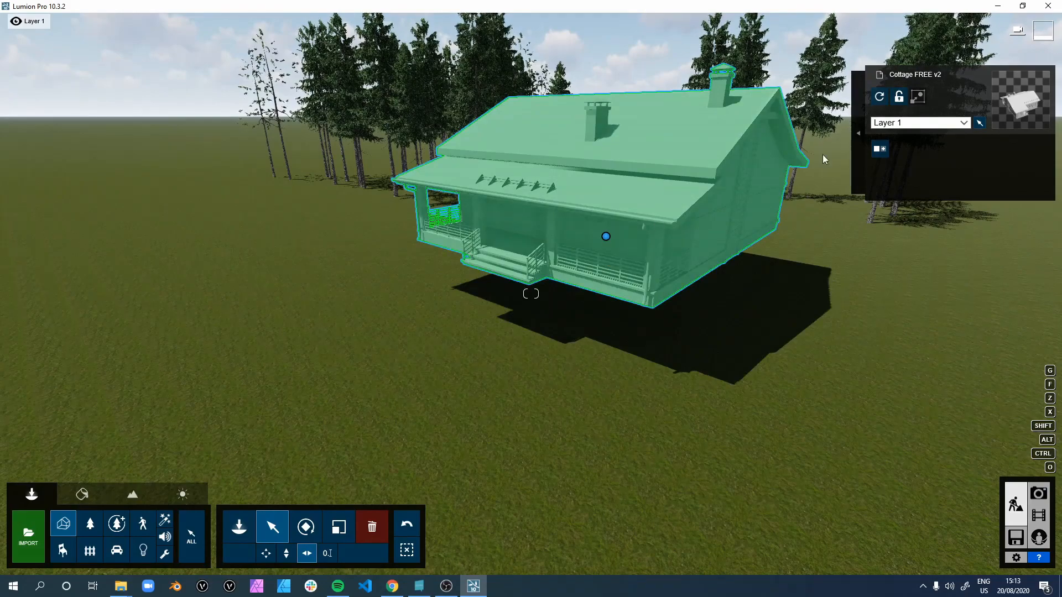
# Drop the floating cottage onto the ground using the advanced placement options
pyautogui.moveTo(443, 352); pyautogui.dragTo(456, 352, button='right')
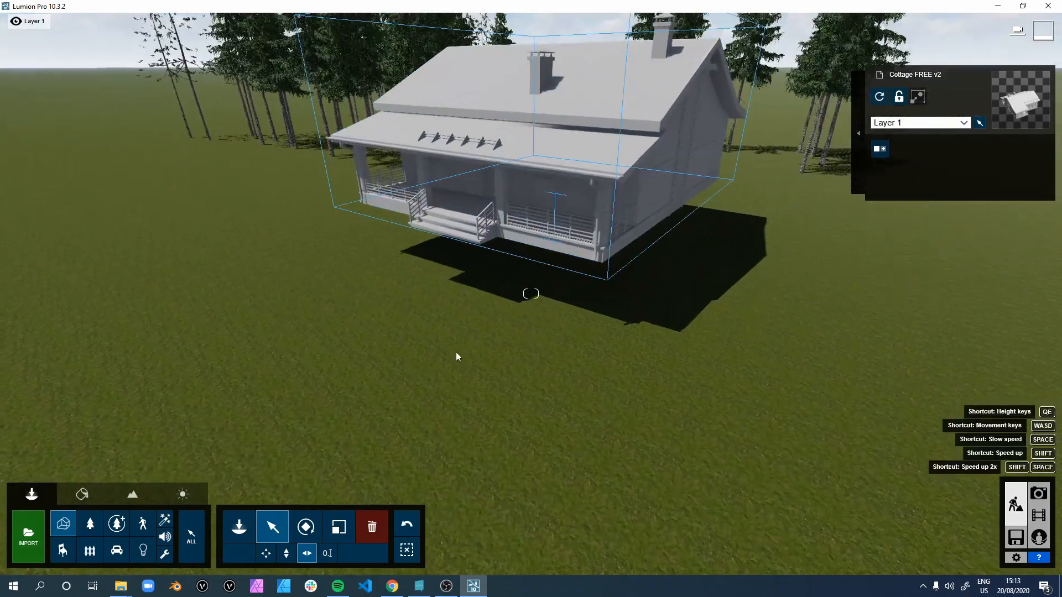
pyautogui.press('w')
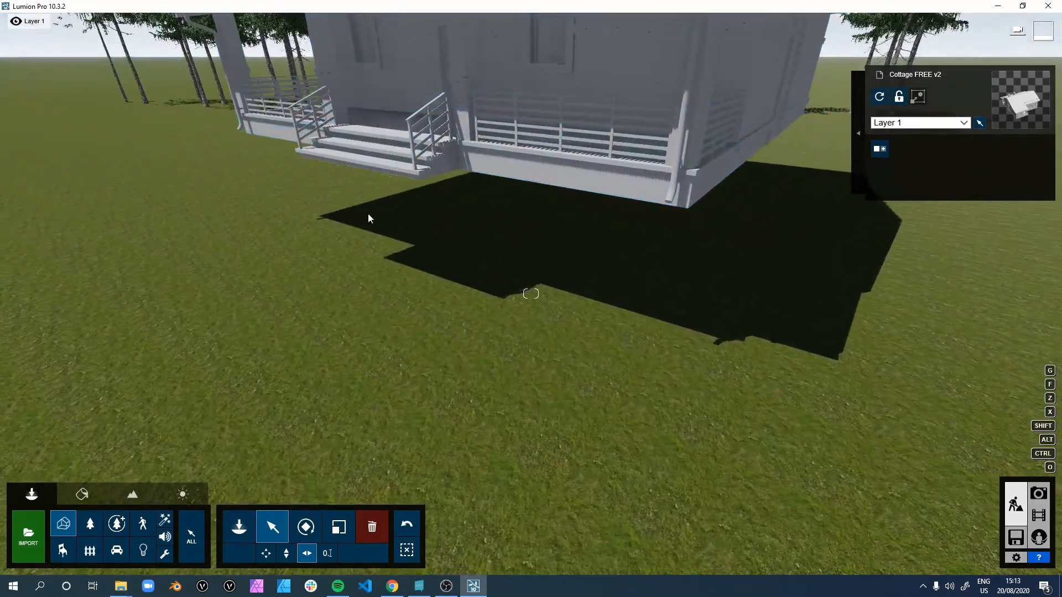
pyautogui.press('s')
pyautogui.moveTo(686, 310); pyautogui.dragTo(685, 261, button='right')
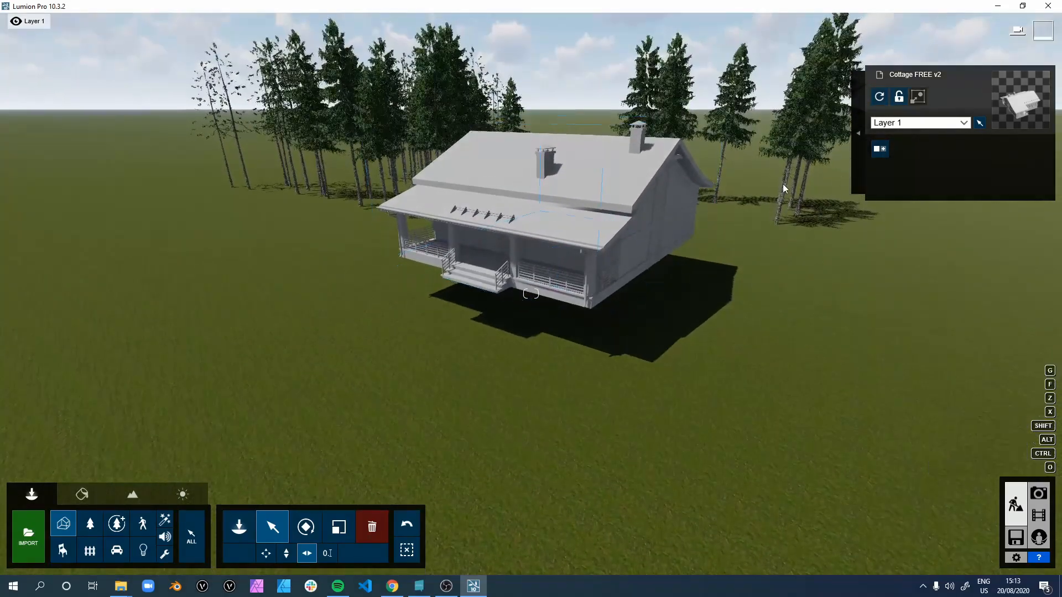
pyautogui.moveTo(782, 184); pyautogui.dragTo(798, 154, button='right')
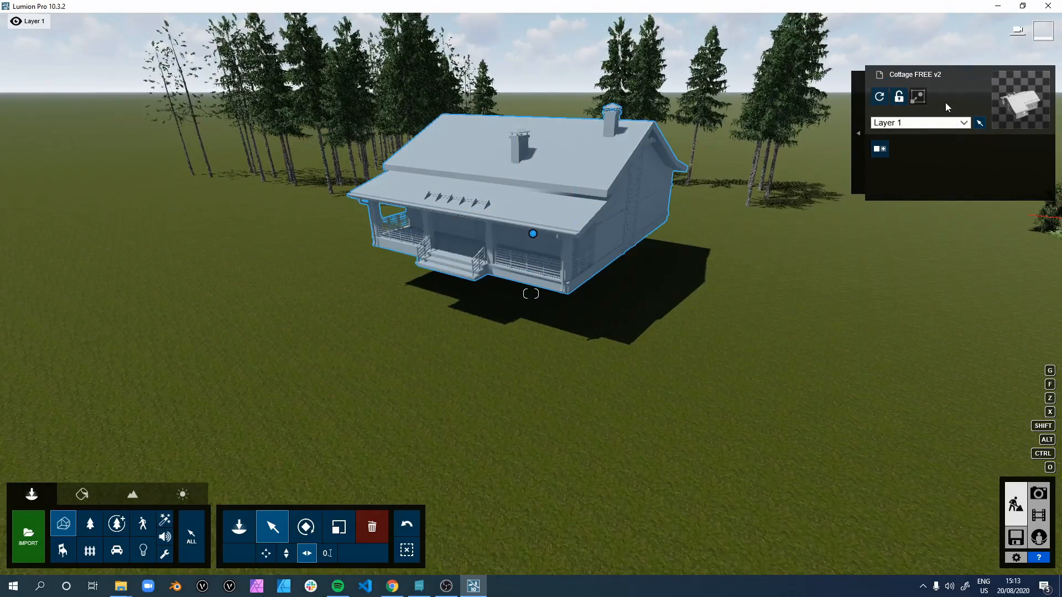
pyautogui.click(855, 134)
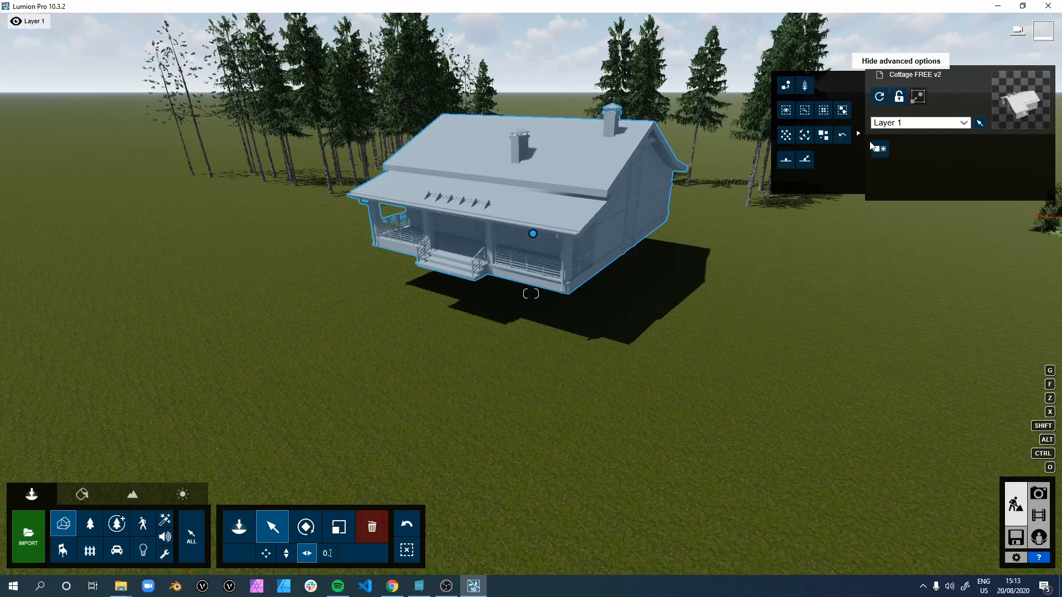
pyautogui.click(785, 160)
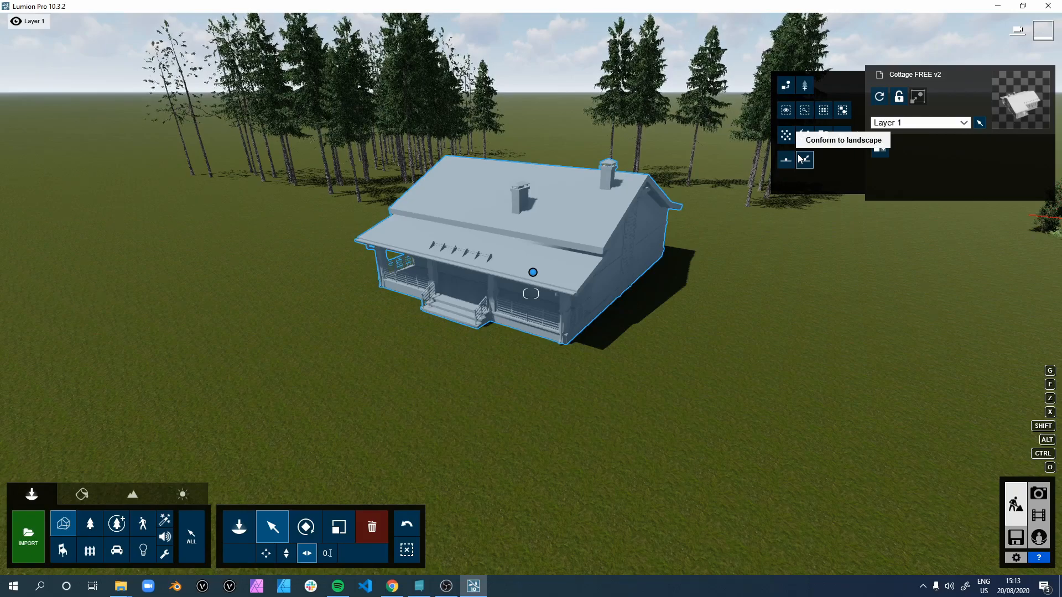
# Show the cottage's numeric position coordinates and set its heading to 90°
pyautogui.moveTo(739, 303); pyautogui.dragTo(671, 365, button='right')
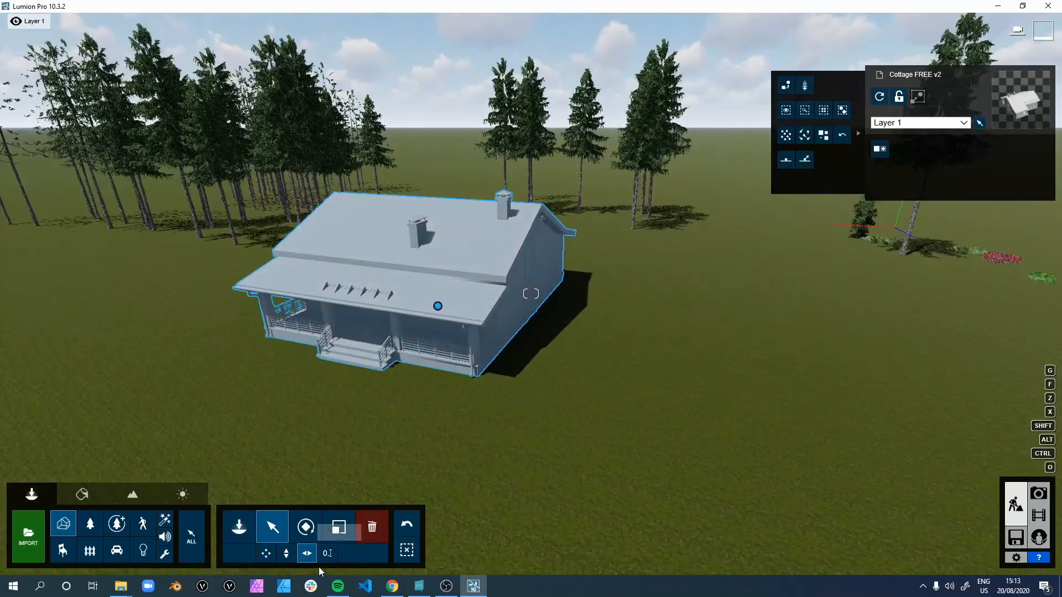
pyautogui.moveTo(770, 289); pyautogui.dragTo(695, 261, button='right')
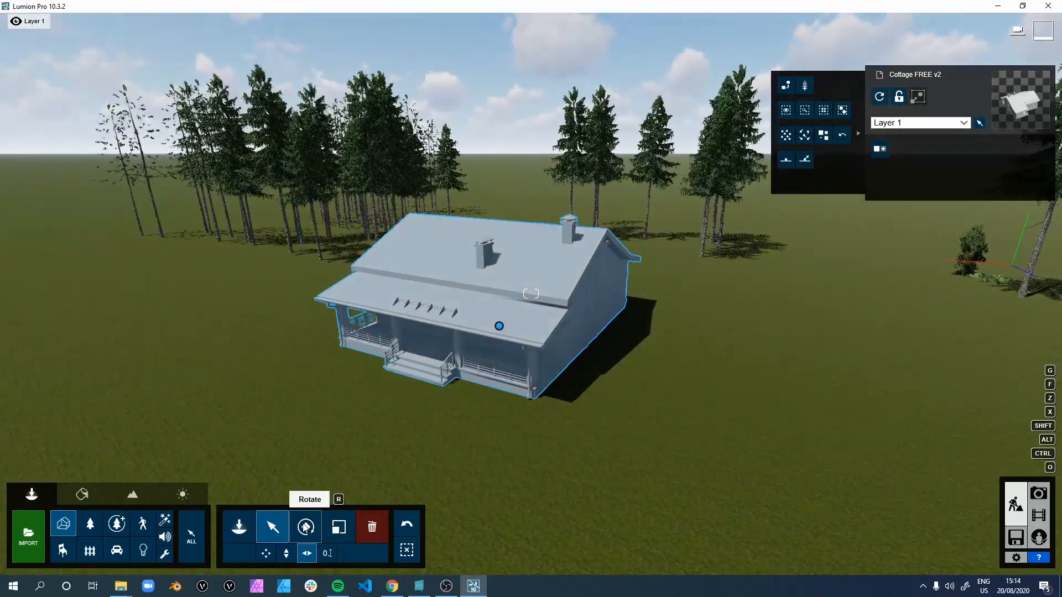
pyautogui.click(327, 551)
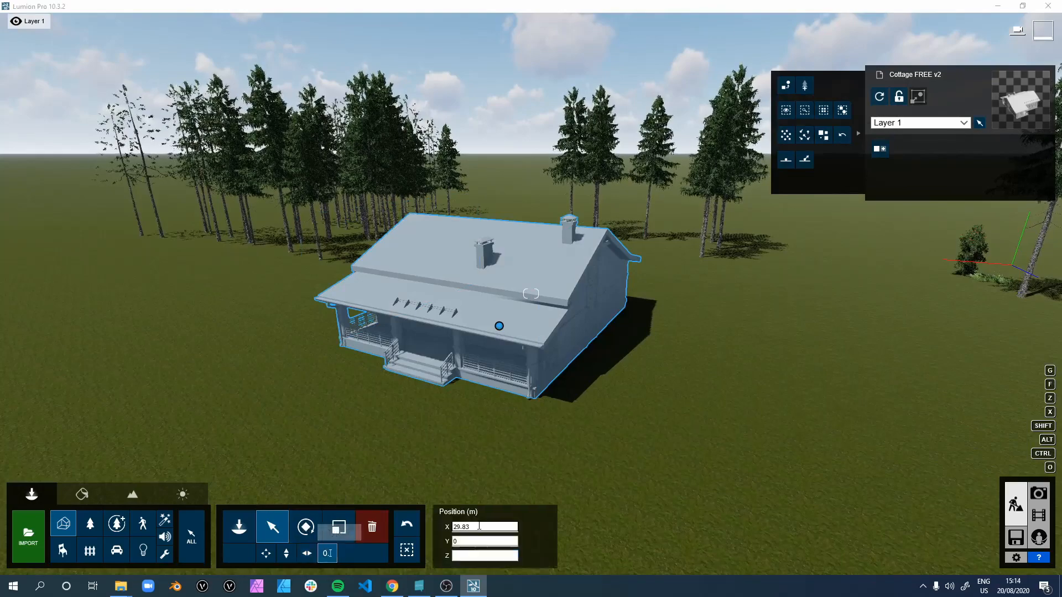
pyautogui.click(306, 526)
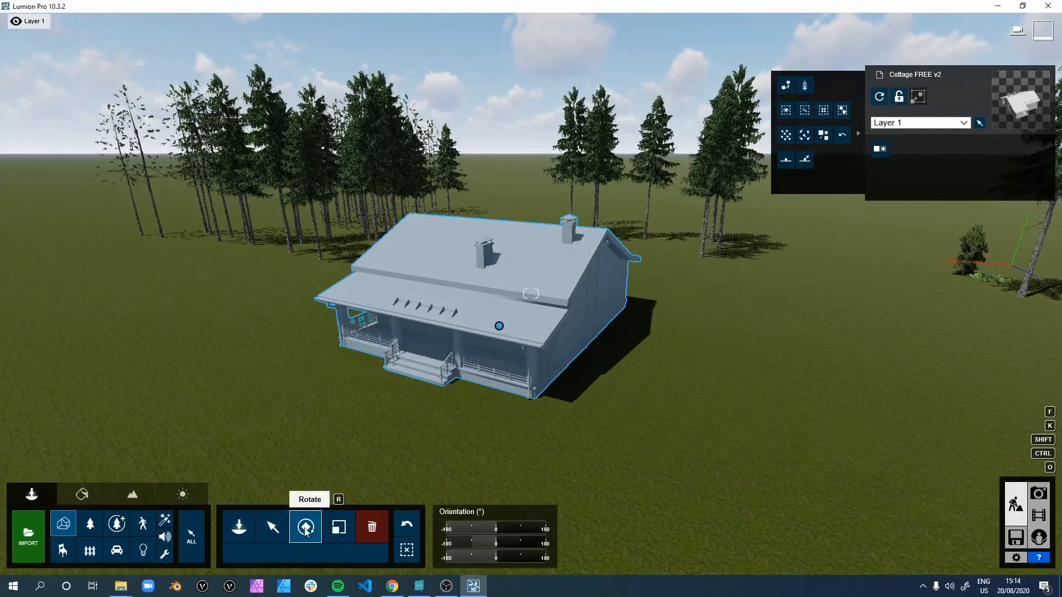
pyautogui.moveTo(502, 532); pyautogui.dragTo(490, 528)
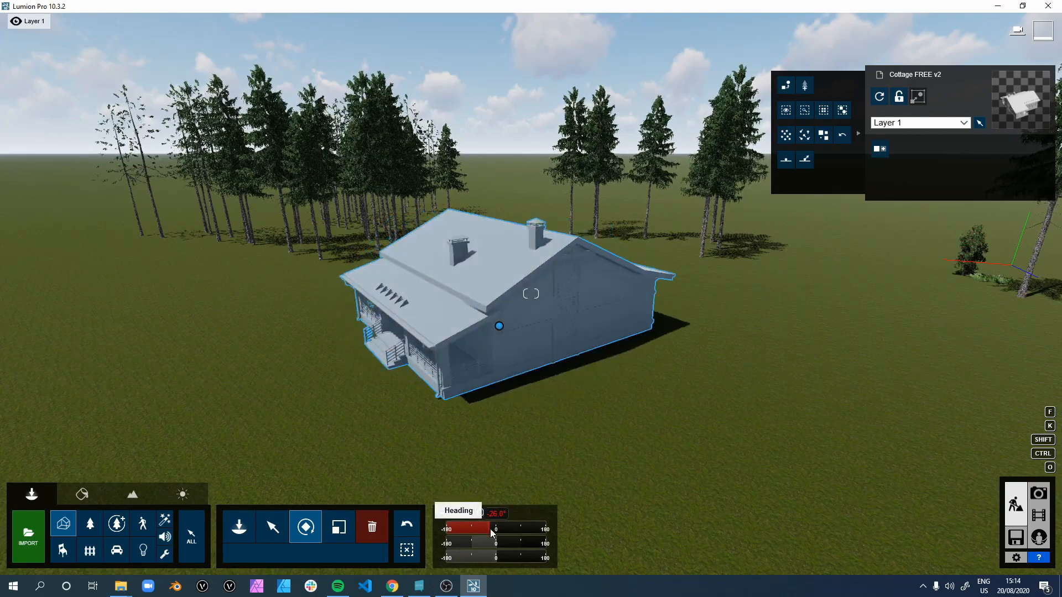
pyautogui.press('BackSpace')
pyautogui.press('BackSpace')
pyautogui.press('BackSpace')
pyautogui.press('BackSpace')
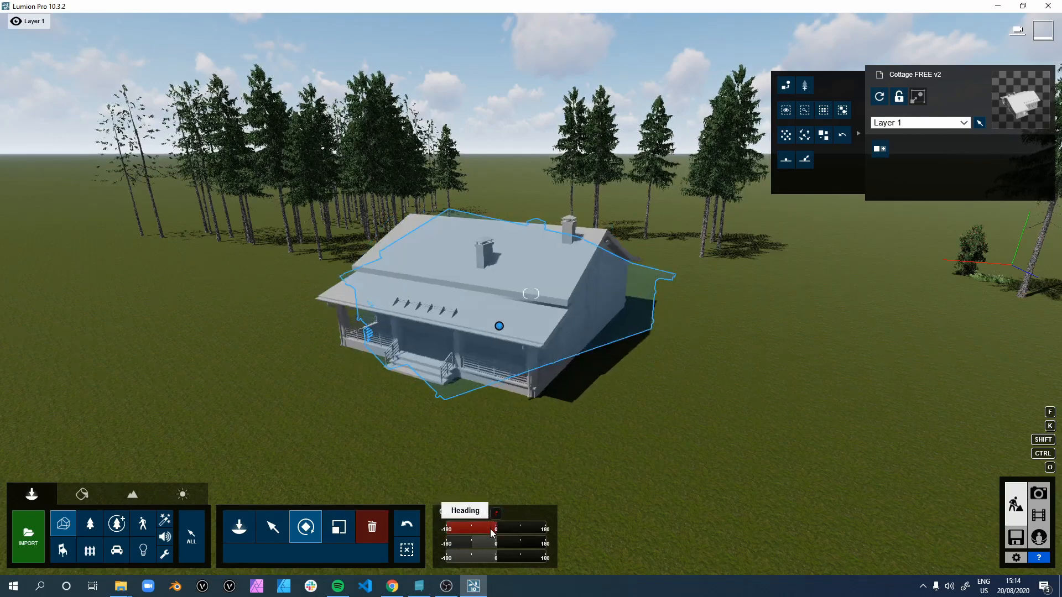
pyautogui.write('90')
pyautogui.press('Return')
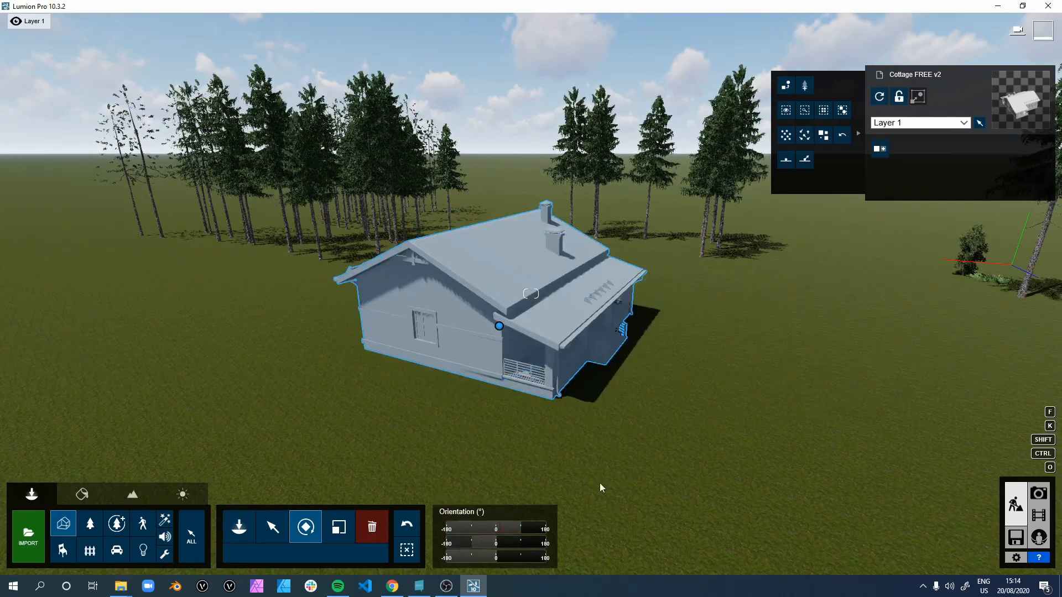
# Adjust the cottage's size value so the model is slightly larger
pyautogui.click(339, 528)
pyautogui.moveTo(464, 533)
pyautogui.mouseDown()
pyautogui.moveTo(457, 535)
pyautogui.moveTo(469, 538)
pyautogui.mouseUp()
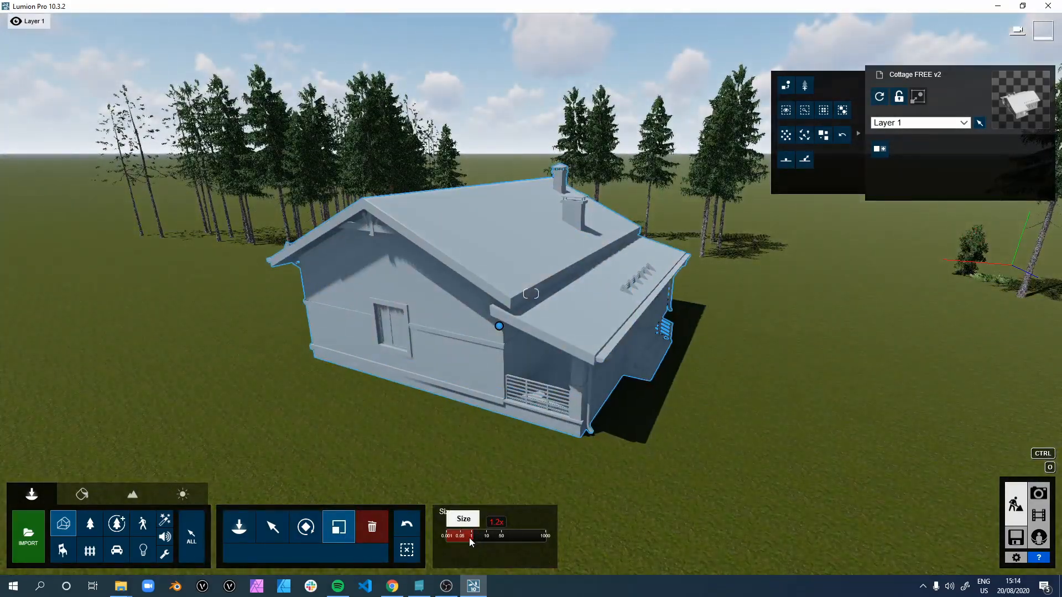
pyautogui.press('Delete')
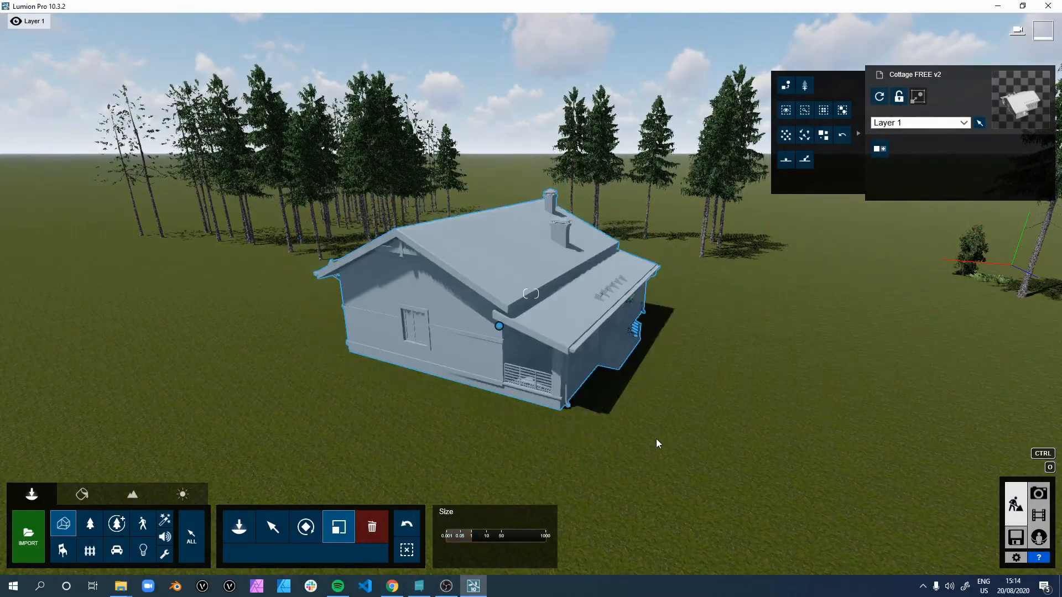
pyautogui.moveTo(760, 423)
pyautogui.mouseDown(button='right')
pyautogui.moveTo(769, 423)
pyautogui.moveTo(760, 419)
pyautogui.mouseUp(button='right')
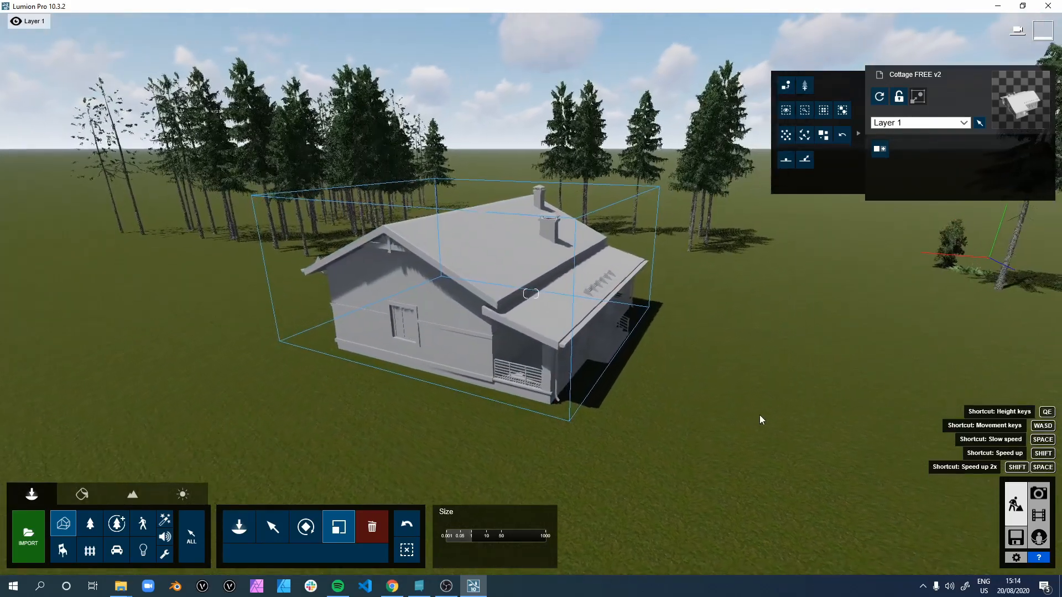